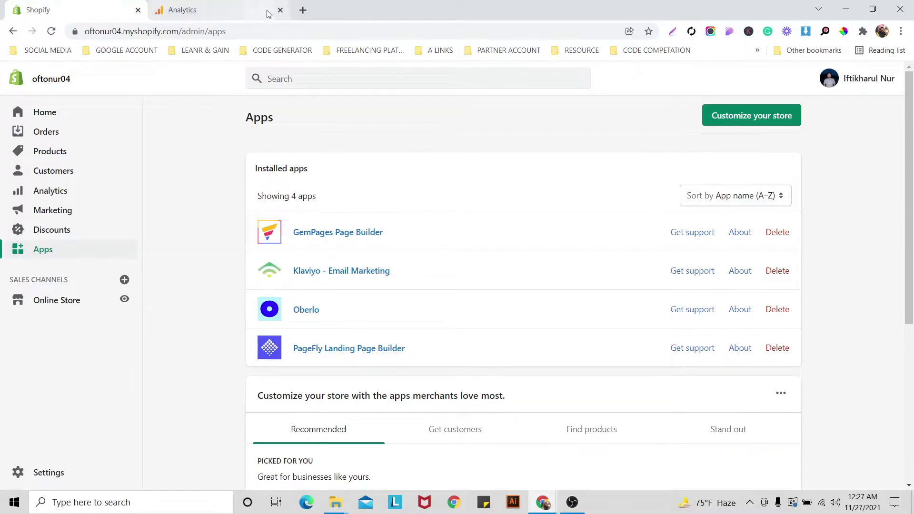
# - Replace the existing Analytics tab with a new one, search for "google analytics" and open the Google Analytics site
pyautogui.click(303, 10)
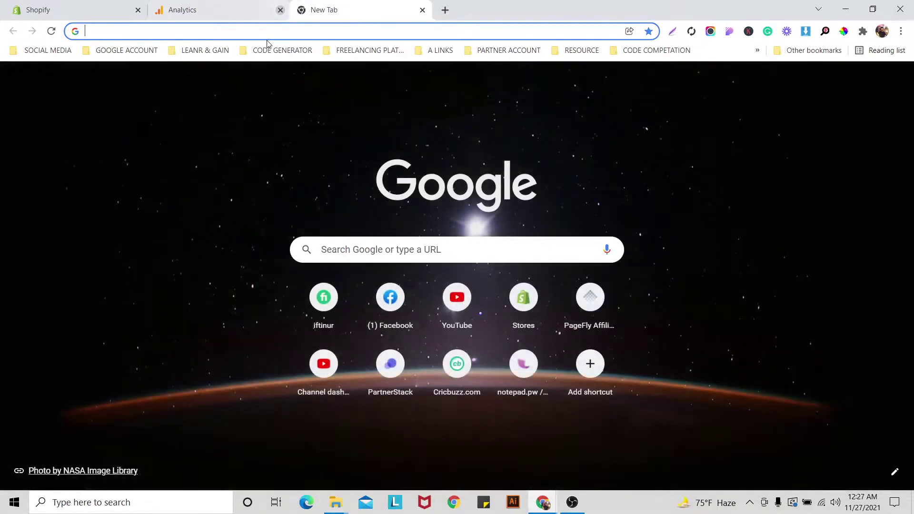
pyautogui.click(280, 10)
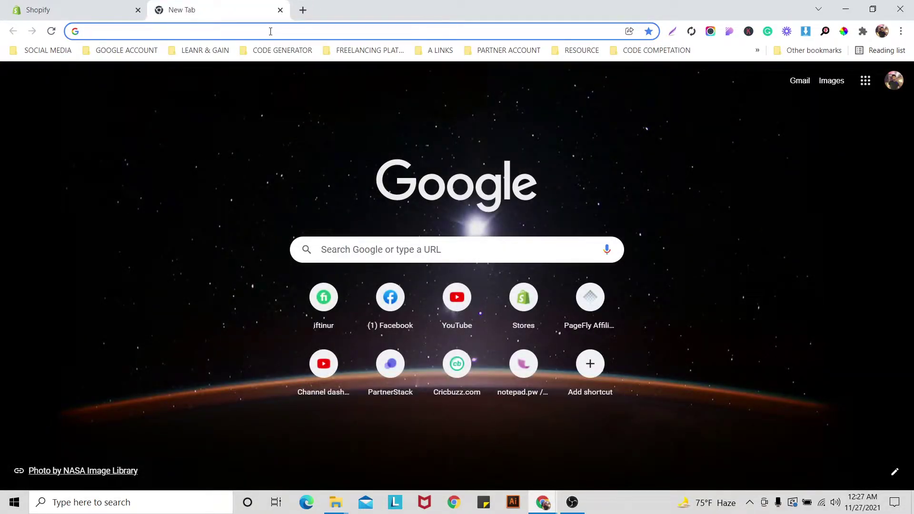
pyautogui.write('google an')
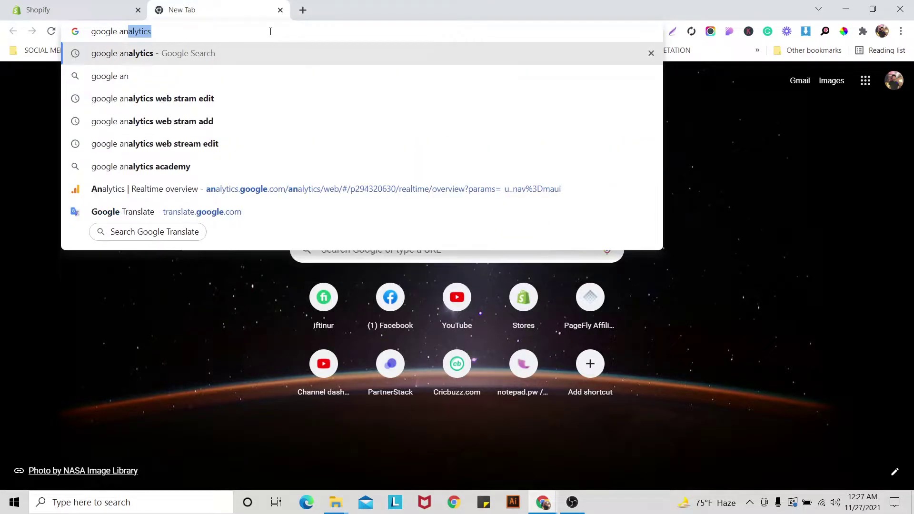
pyautogui.press('Return')
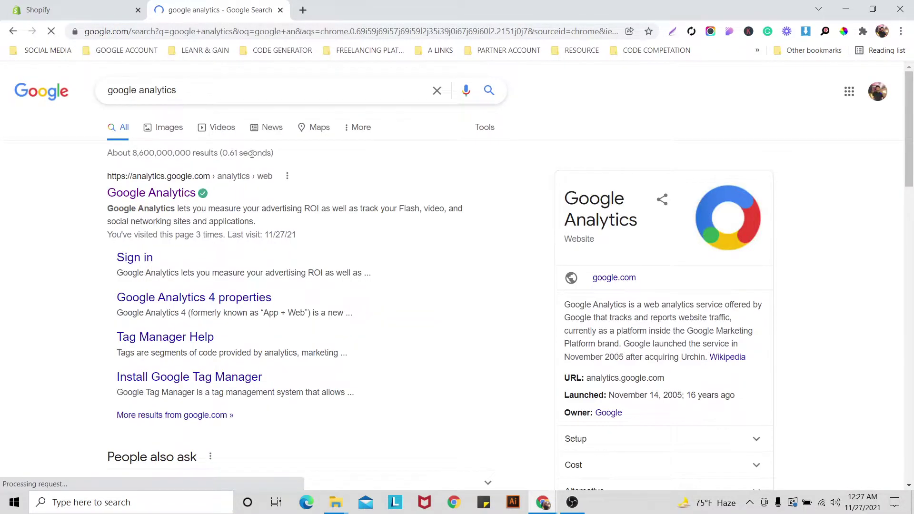
pyautogui.click(180, 194)
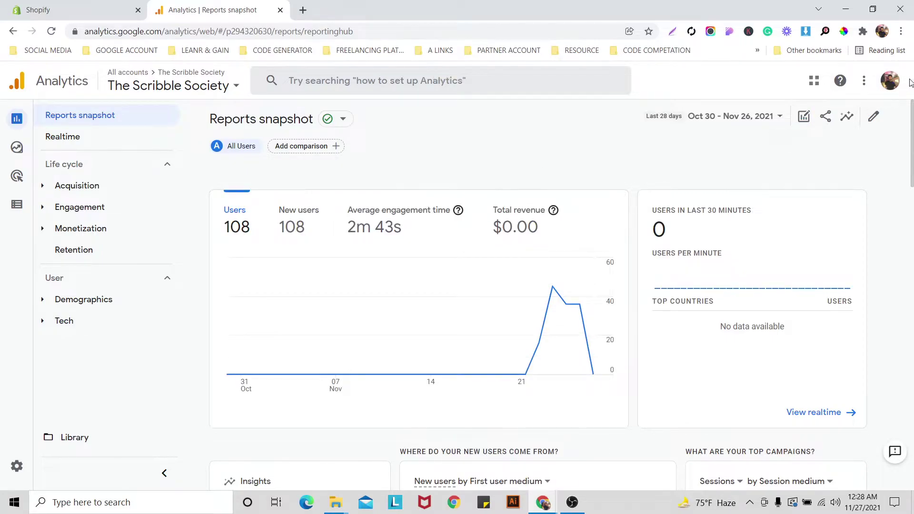
# - Switch Analytics to another signed-in Google account and start measuring to begin the account setup
pyautogui.click(890, 81)
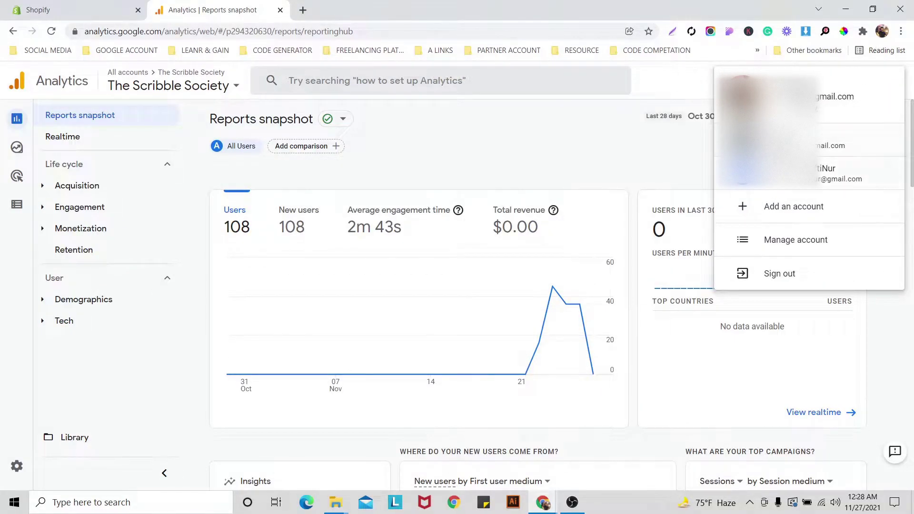
pyautogui.click(833, 173)
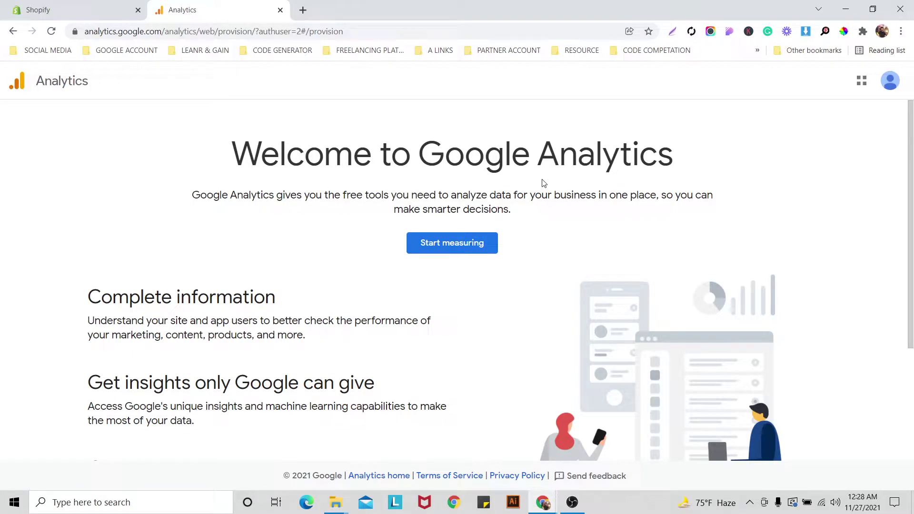
pyautogui.scroll(-1, 544, 183)
pyautogui.scroll(1, 544, 183)
pyautogui.scroll(-2, 465, 106)
pyautogui.scroll(2, 466, 107)
pyautogui.scroll(-1, 475, 119)
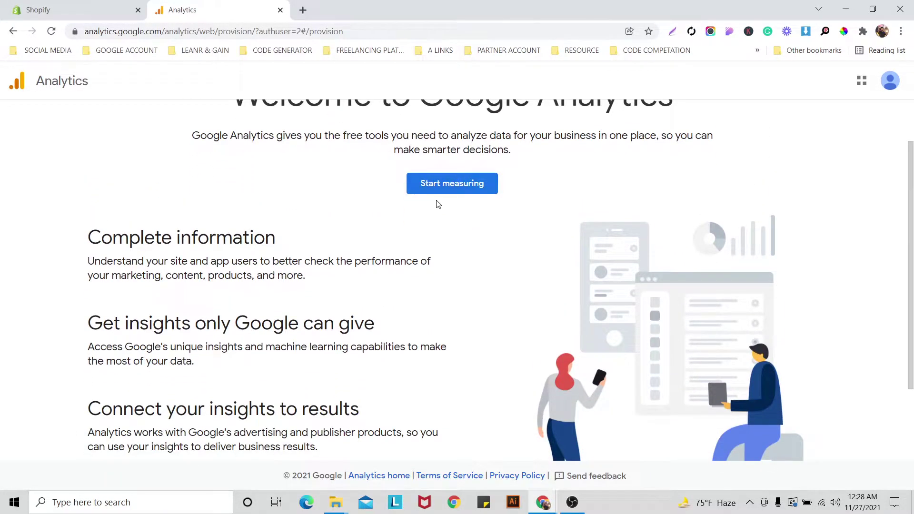
pyautogui.scroll(1, 439, 200)
pyautogui.click(440, 250)
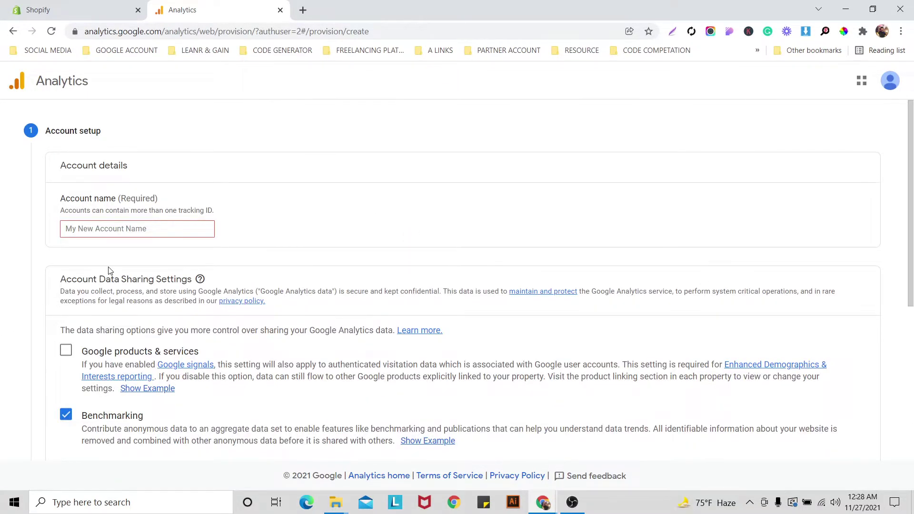
# - Fill in the Analytics account name with the owner's saved full name
pyautogui.scroll(-1, 109, 271)
pyautogui.scroll(1, 109, 275)
pyautogui.click(94, 229)
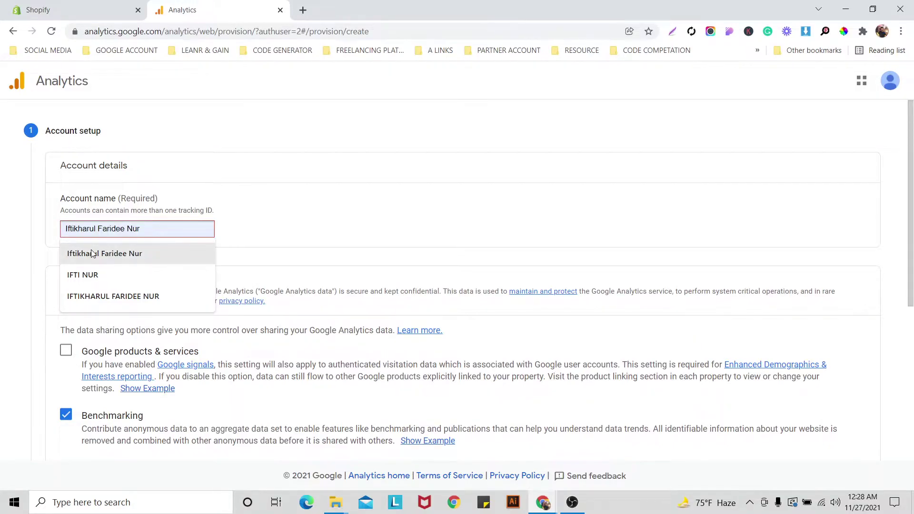
pyautogui.click(94, 254)
# - Review the account data sharing settings, accept the default selection and continue to the property setup
pyautogui.scroll(-1, 350, 206)
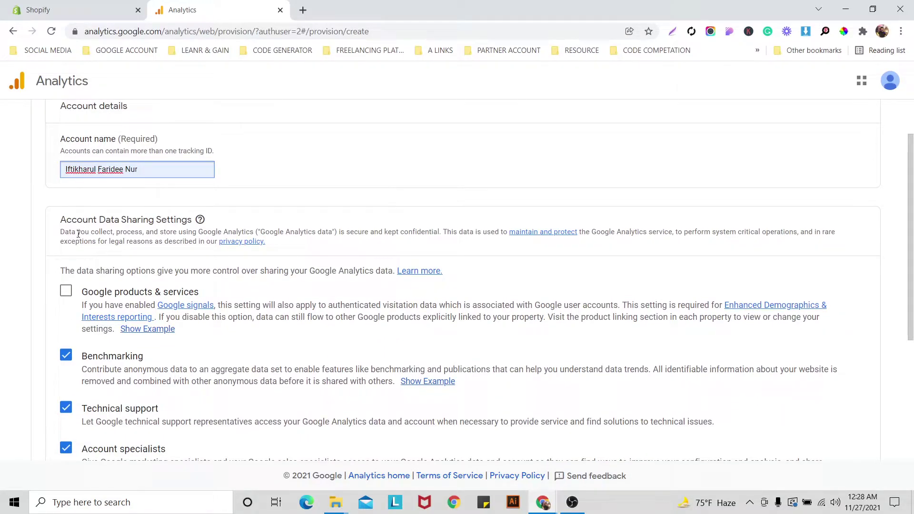
pyautogui.scroll(-1, 78, 236)
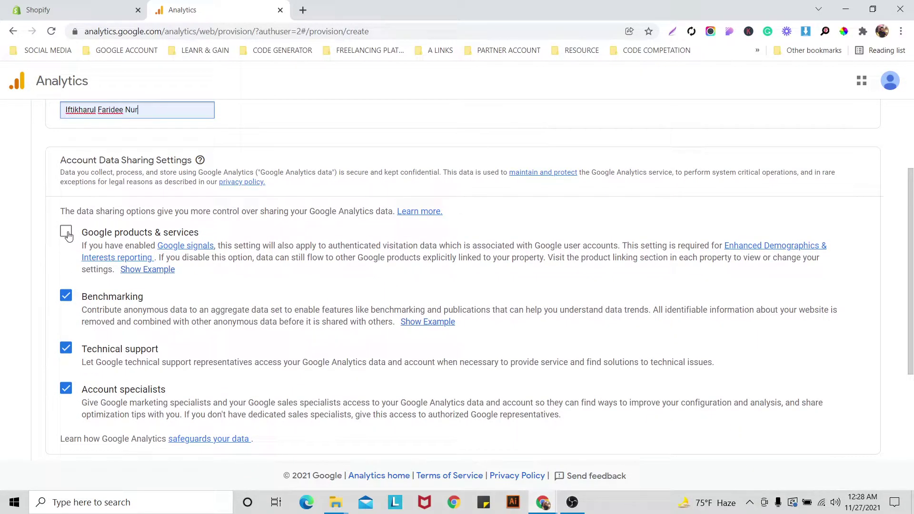
pyautogui.scroll(-1, 68, 235)
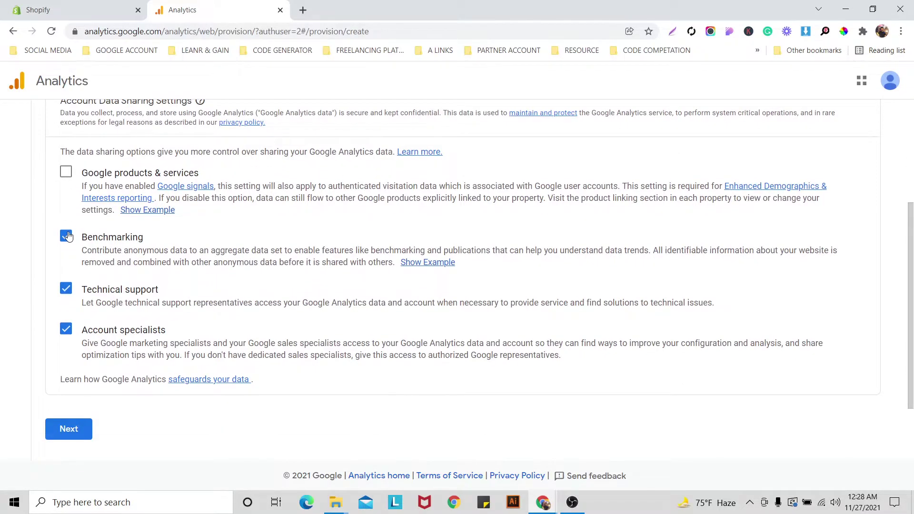
pyautogui.scroll(3, 67, 232)
pyautogui.scroll(-3, 69, 232)
pyautogui.scroll(1, 69, 232)
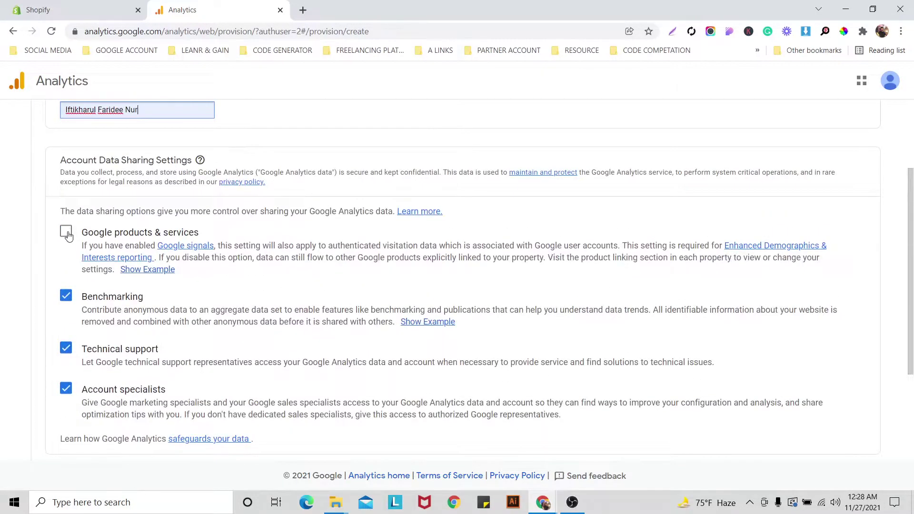
pyautogui.scroll(-3, 70, 236)
pyautogui.scroll(2, 70, 240)
pyautogui.scroll(-2, 70, 240)
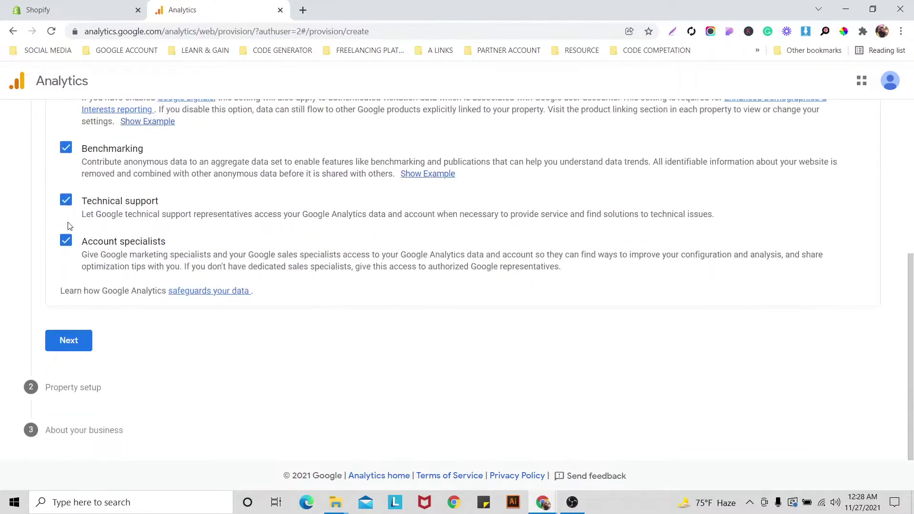
pyautogui.click(63, 340)
# - Enter the owner's short name as the Google Analytics 4 property name
pyautogui.click(130, 260)
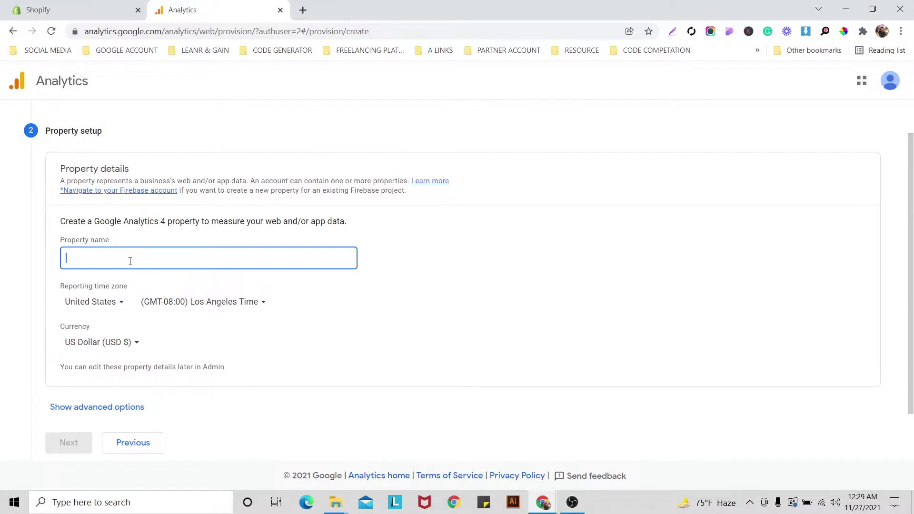
pyautogui.write('Ifti NUr')
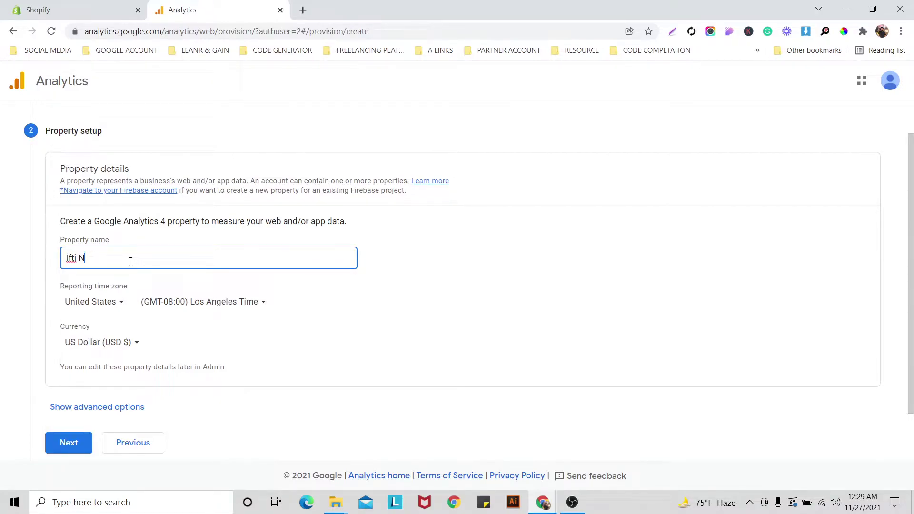
pyautogui.press('BackSpace')
pyautogui.press('BackSpace')
pyautogui.write('ur')
# - Set the country of the property's reporting time zone to Bangladesh
pyautogui.scroll(-2, 130, 261)
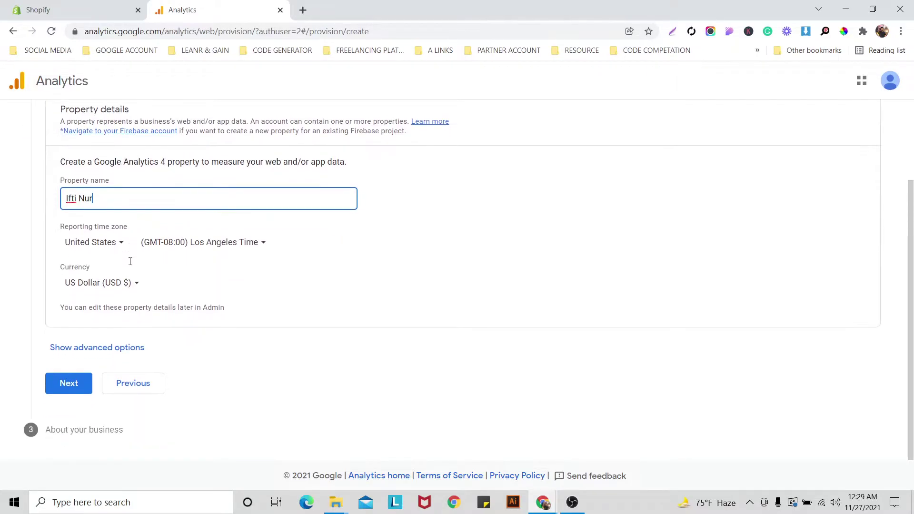
pyautogui.click(112, 245)
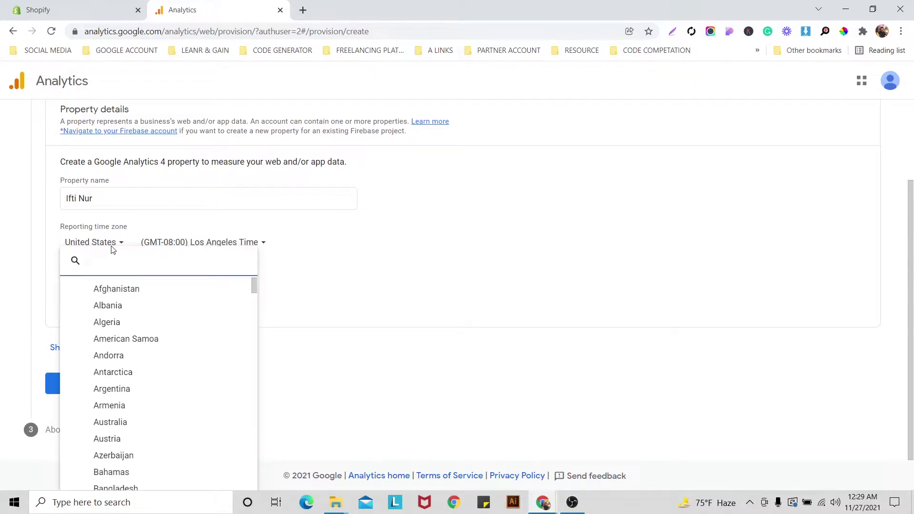
pyautogui.write('B')
pyautogui.scroll(-5, 105, 258)
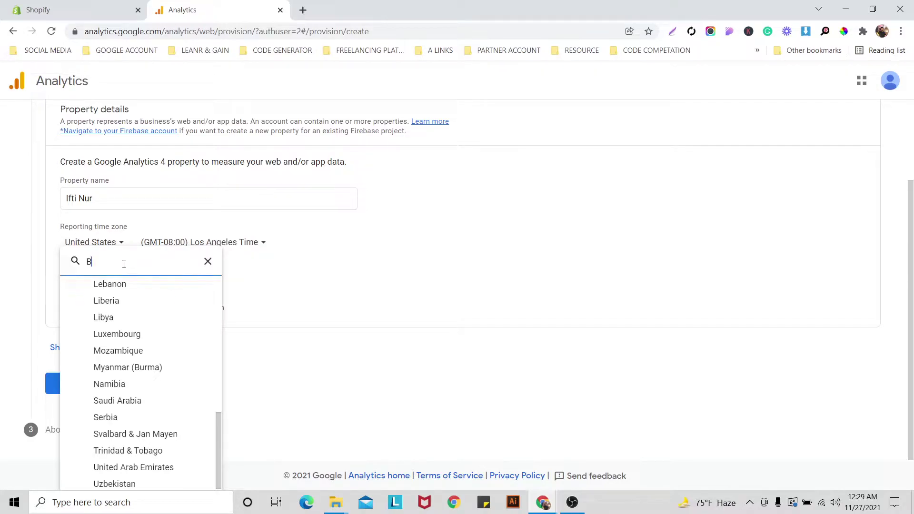
pyautogui.write('ang')
pyautogui.press('Down')
pyautogui.press('Return')
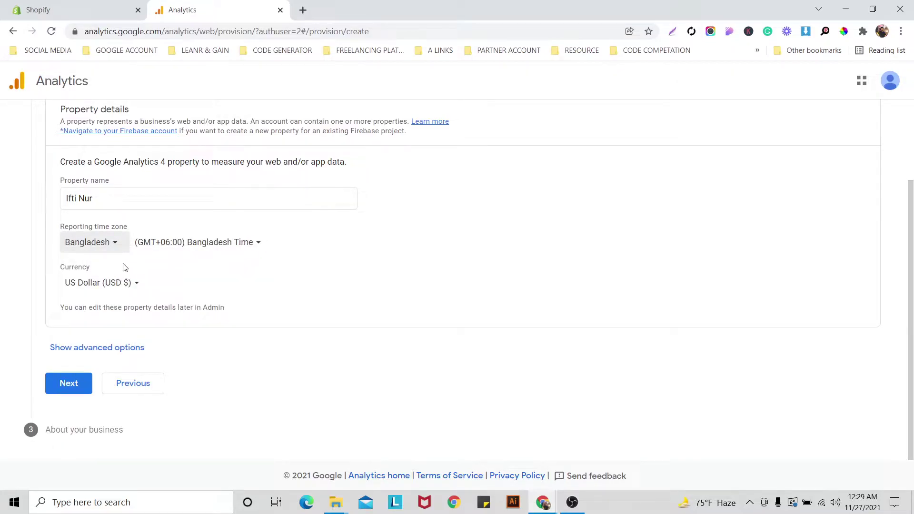
# - Check the currency choices, keep US Dollar (USD $) and continue to the business information
pyautogui.click(119, 281)
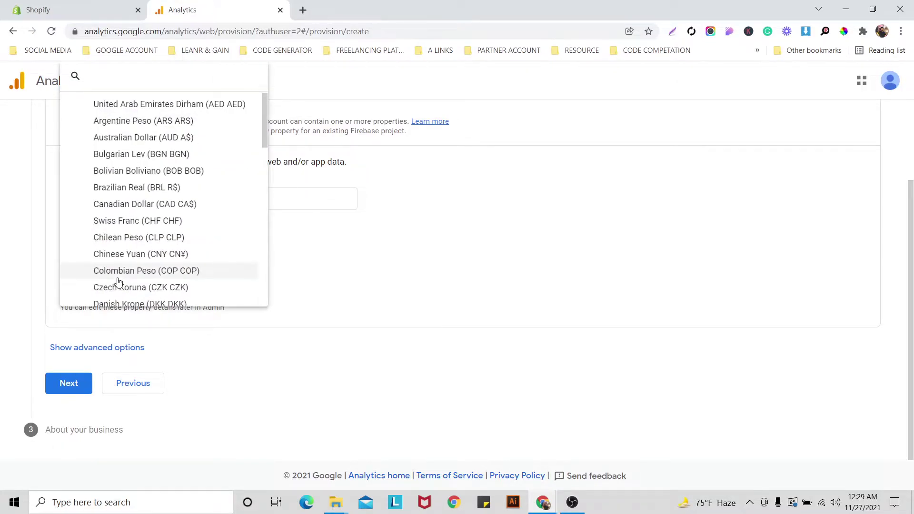
pyautogui.click(360, 271)
pyautogui.scroll(2, 179, 272)
pyautogui.scroll(-2, 180, 272)
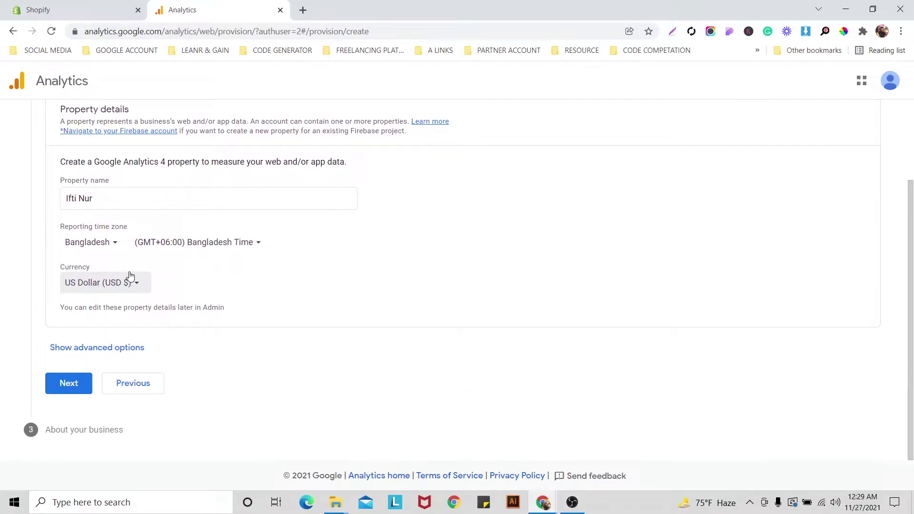
pyautogui.click(62, 385)
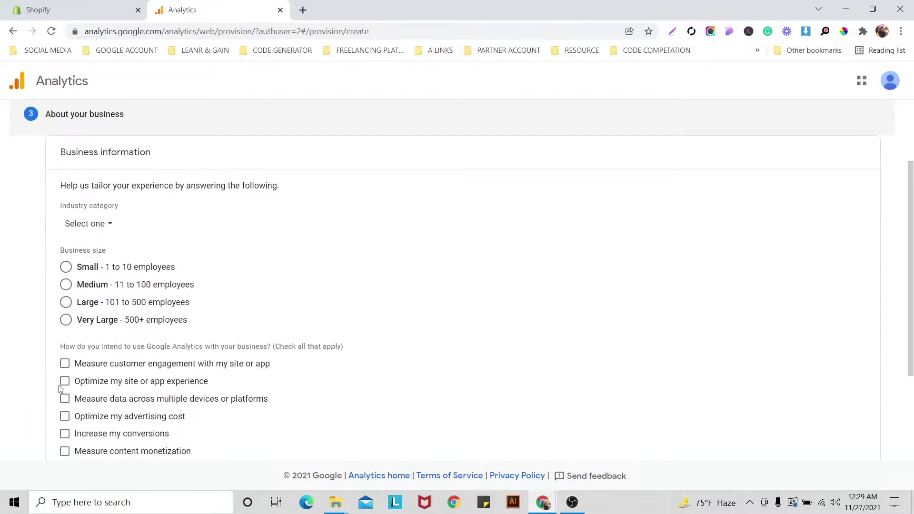
# - Examine the business information questions on industry category, business size and intended use of Analytics
pyautogui.scroll(-1, 259, 206)
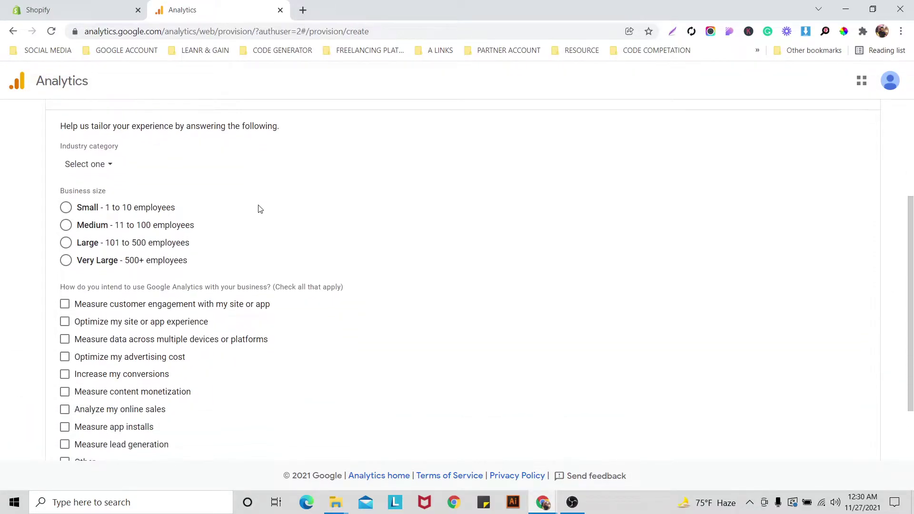
pyautogui.scroll(1, 258, 219)
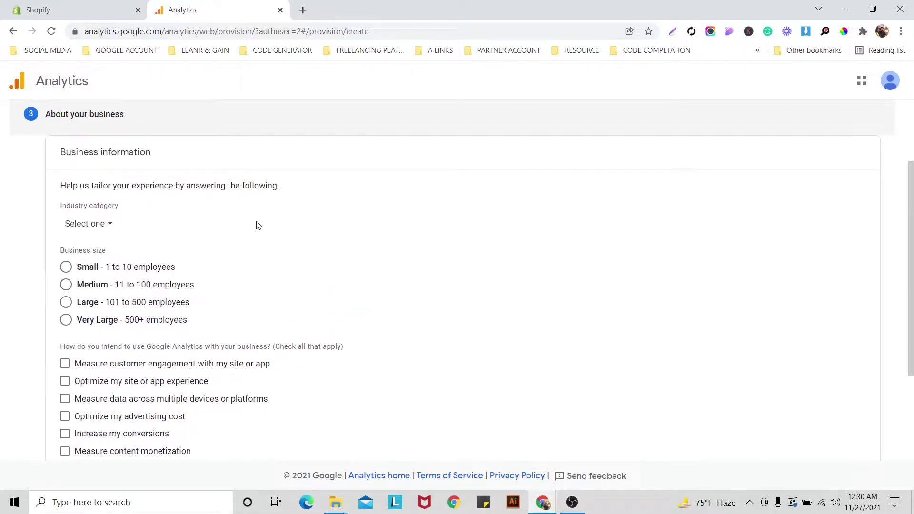
pyautogui.scroll(-1, 258, 225)
pyautogui.scroll(1, 257, 224)
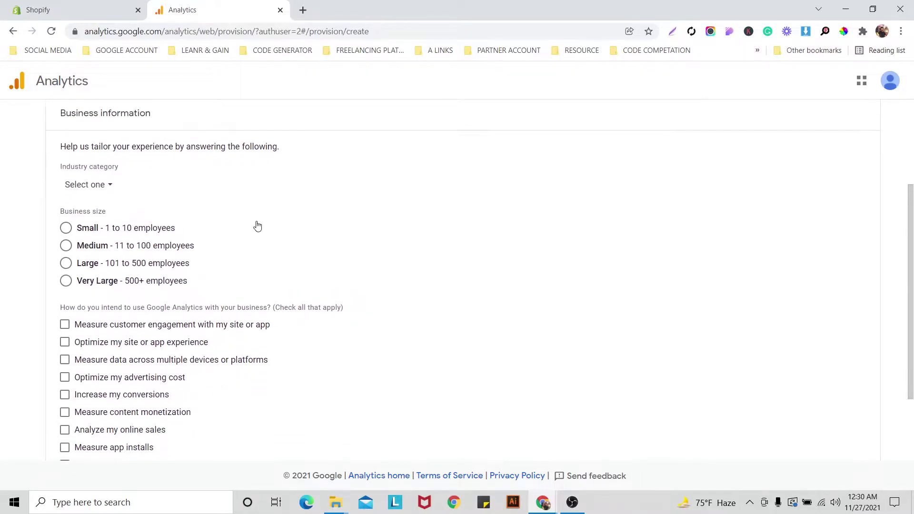
pyautogui.scroll(-1, 141, 208)
pyautogui.scroll(1, 119, 206)
pyautogui.scroll(1, 136, 206)
pyautogui.click(97, 284)
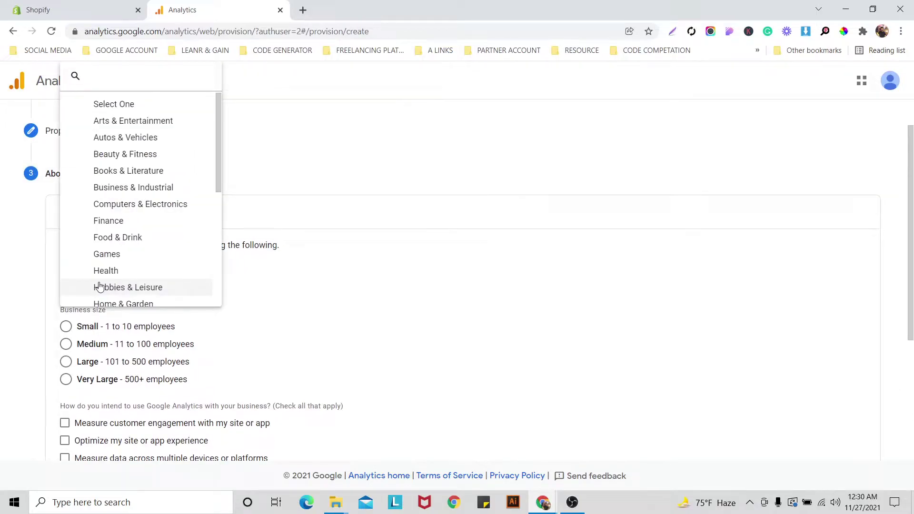
pyautogui.scroll(-3, 155, 188)
pyautogui.scroll(2, 157, 190)
pyautogui.scroll(1, 157, 191)
pyautogui.click(395, 331)
# - Submit the account creation form with the business information left blank
pyautogui.scroll(-4, 298, 318)
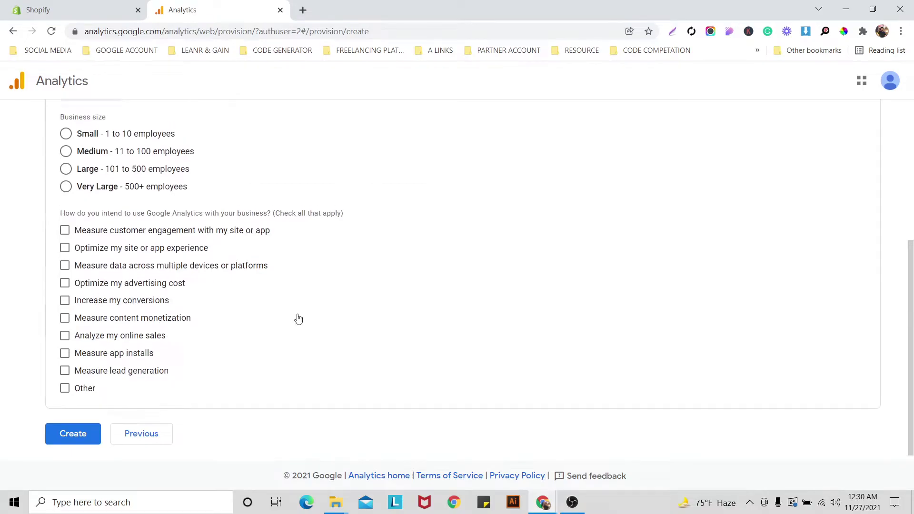
pyautogui.scroll(-1, 73, 406)
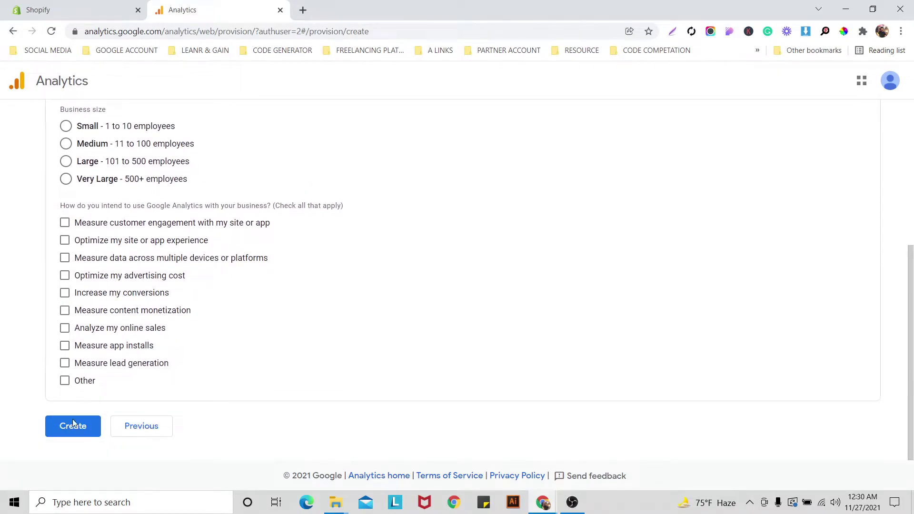
pyautogui.click(78, 436)
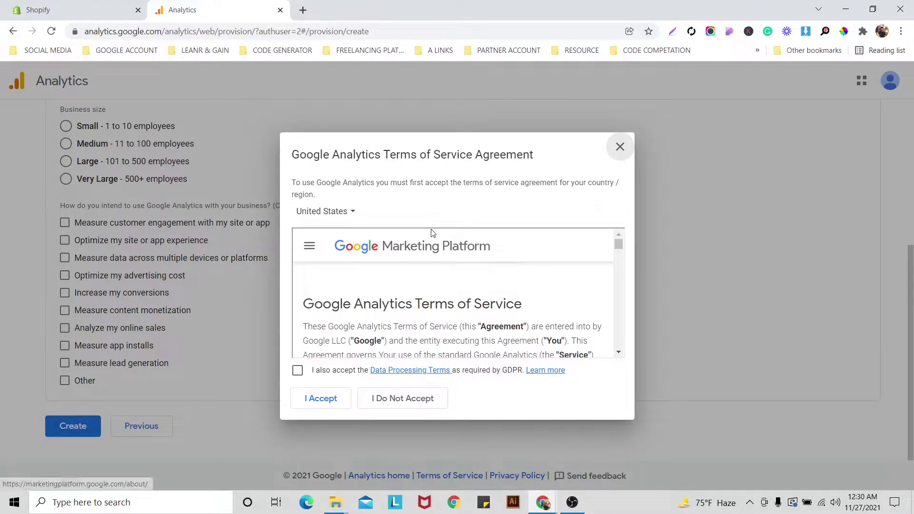
# - Agree to the Data Processing Terms required by GDPR in the Terms of Service Agreement
pyautogui.scroll(-10, 432, 233)
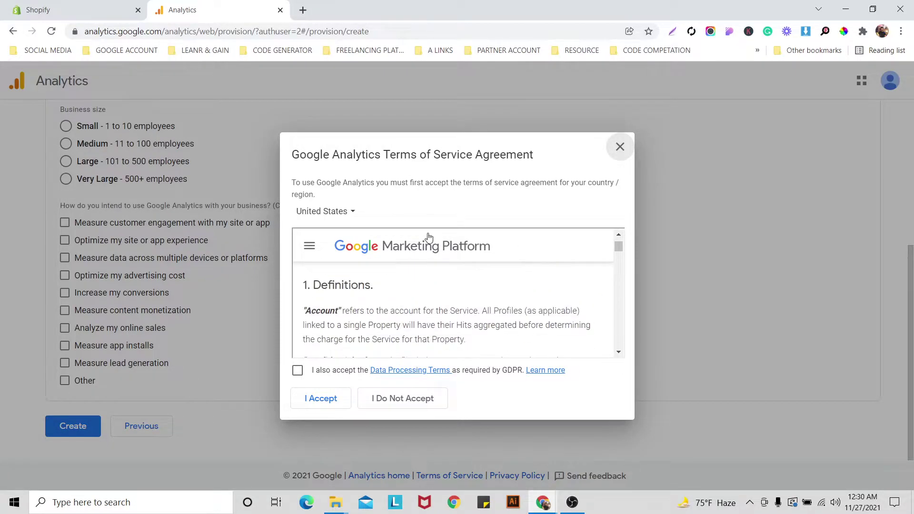
pyautogui.click(297, 370)
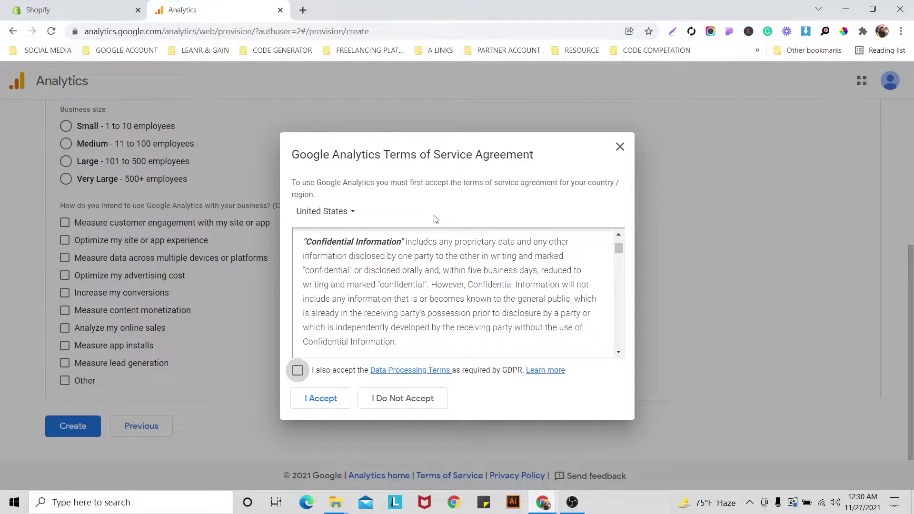
pyautogui.click(297, 370)
# - Read through the Google Analytics Terms of Service down to the end of the document
pyautogui.scroll(-1, 336, 316)
pyautogui.scroll(-10, 336, 316)
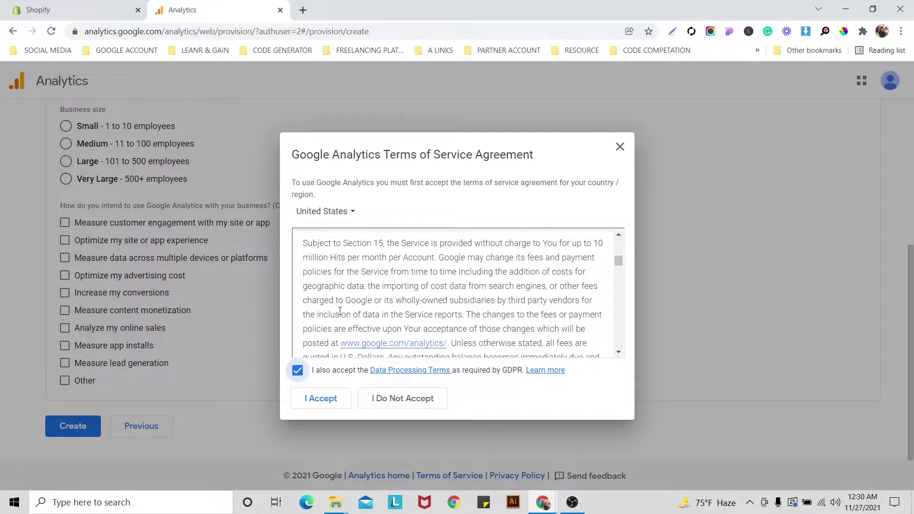
pyautogui.scroll(-15, 340, 311)
pyautogui.scroll(-15, 346, 307)
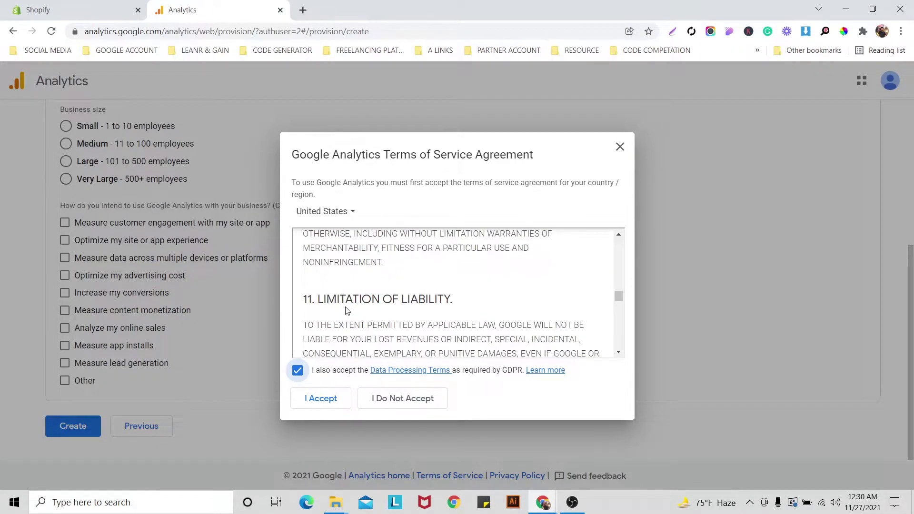
pyautogui.scroll(-5, 346, 309)
pyautogui.scroll(-15, 346, 307)
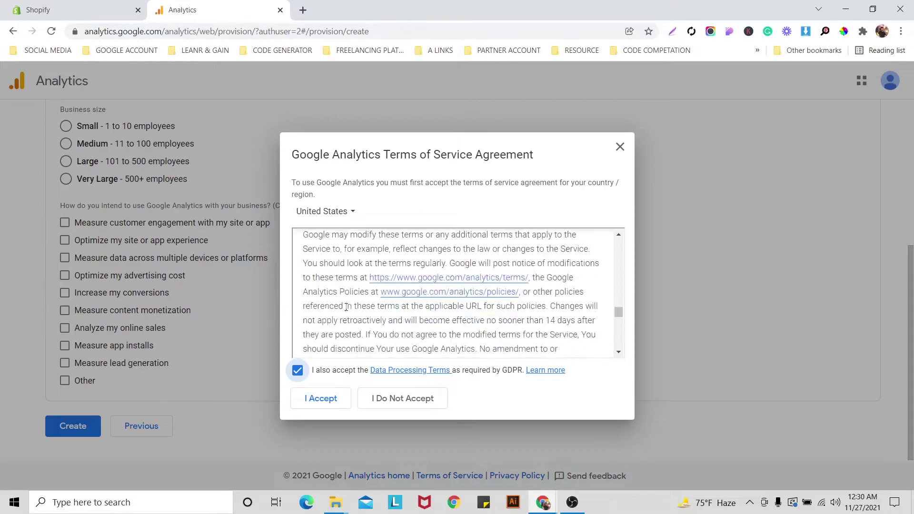
pyautogui.scroll(-15, 346, 307)
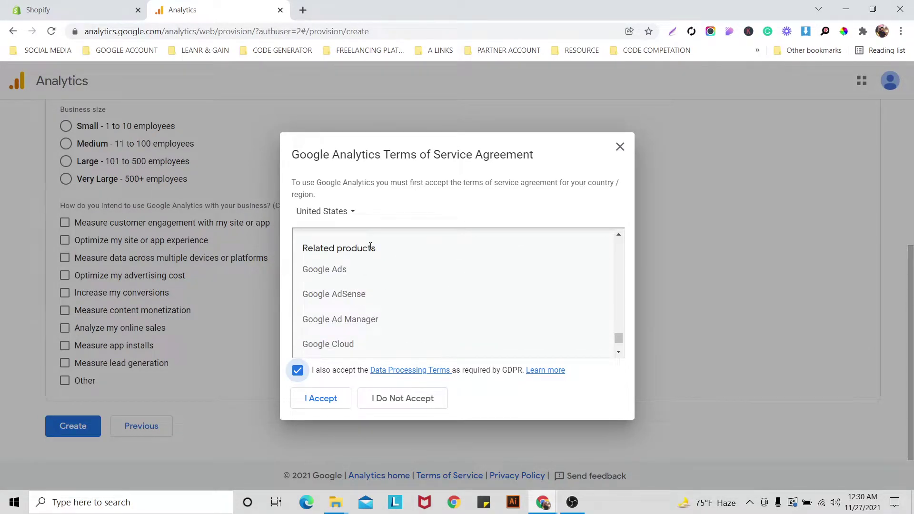
pyautogui.scroll(-3, 350, 295)
pyautogui.scroll(-3, 401, 299)
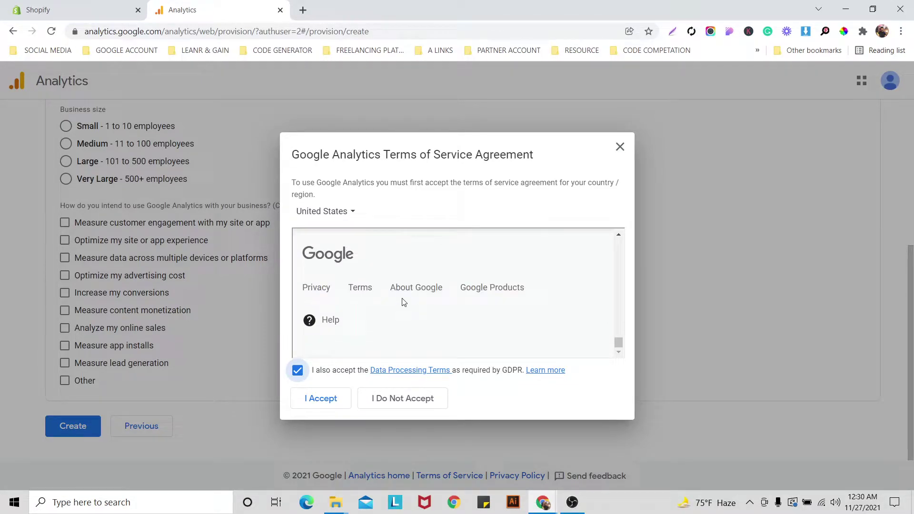
pyautogui.scroll(3, 479, 285)
pyautogui.scroll(-3, 479, 285)
# - Accept the Terms of Service Agreement and save the email communication preferences with all options left unchecked
pyautogui.click(330, 400)
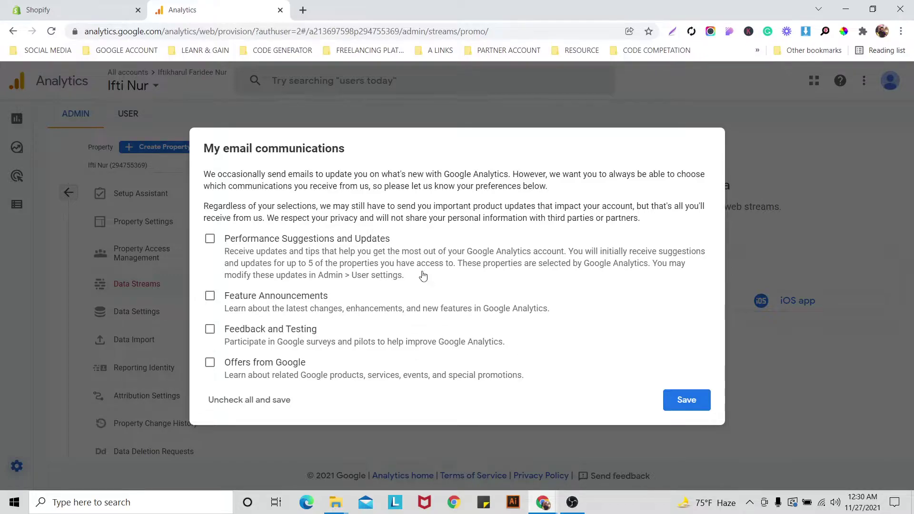
pyautogui.click(686, 401)
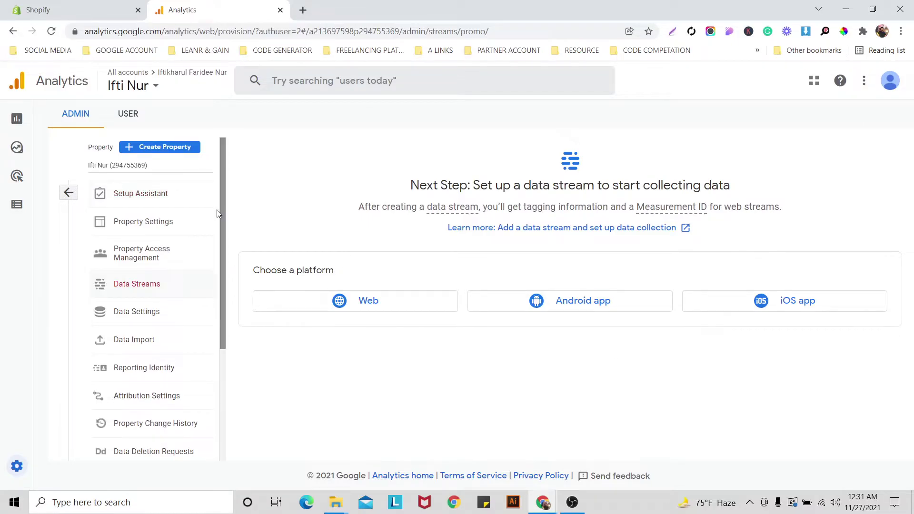
# - Review the property details in Property Settings and return to Data Streams to begin a web stream
pyautogui.scroll(-2, 216, 209)
pyautogui.scroll(2, 216, 208)
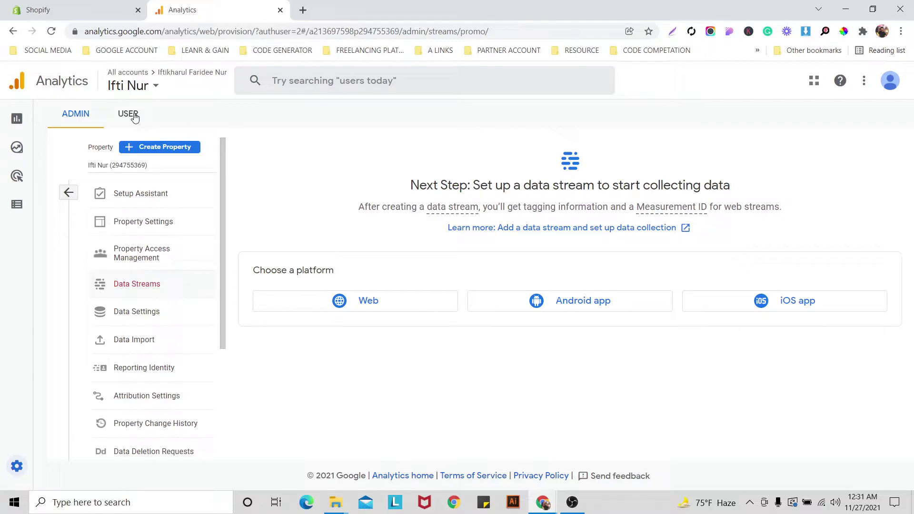
pyautogui.click(158, 222)
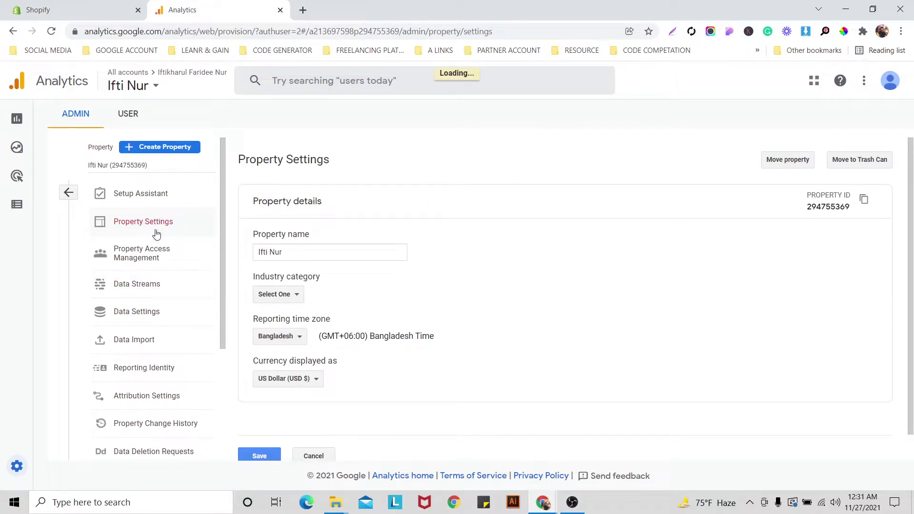
pyautogui.scroll(-1, 332, 219)
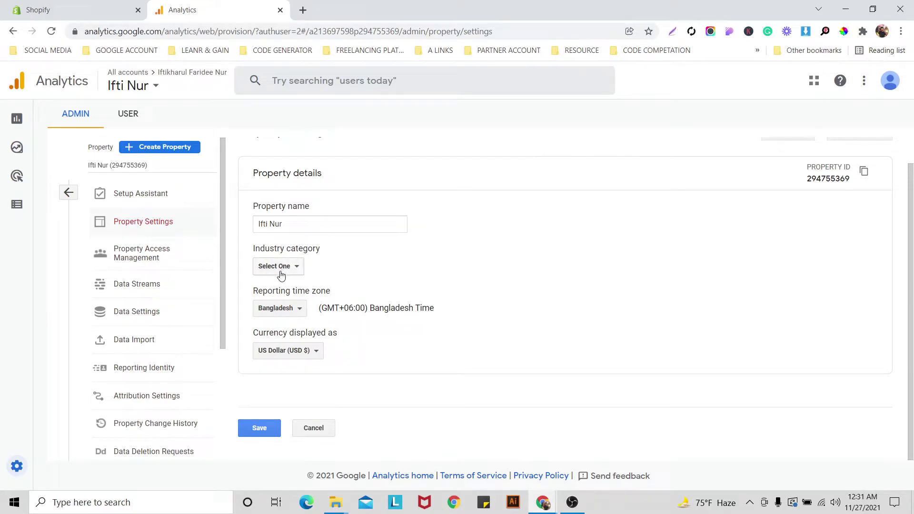
pyautogui.click(138, 287)
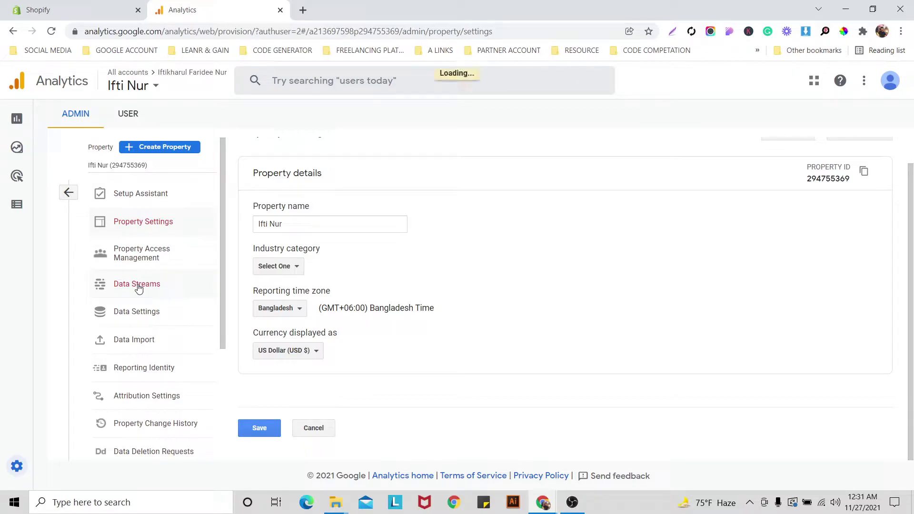
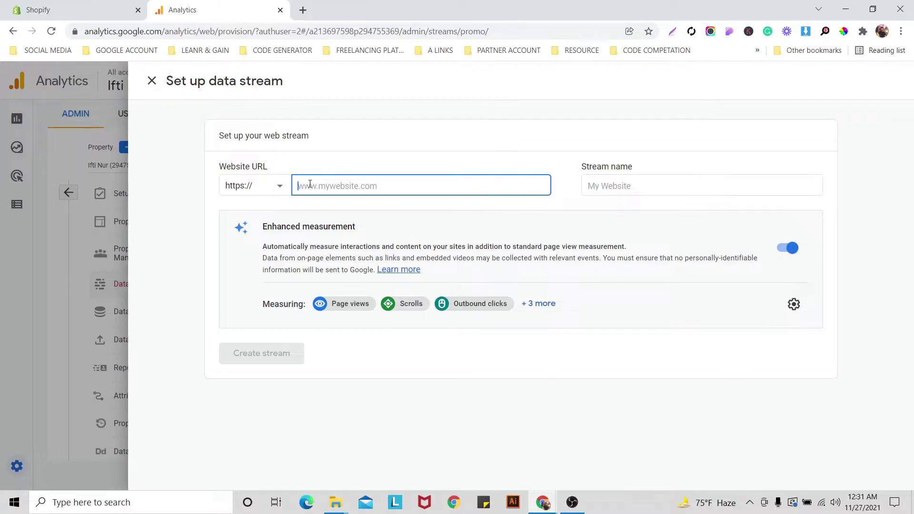
# - Switch to the Shopify admin and open the live view of the online store
pyautogui.click(86, 7)
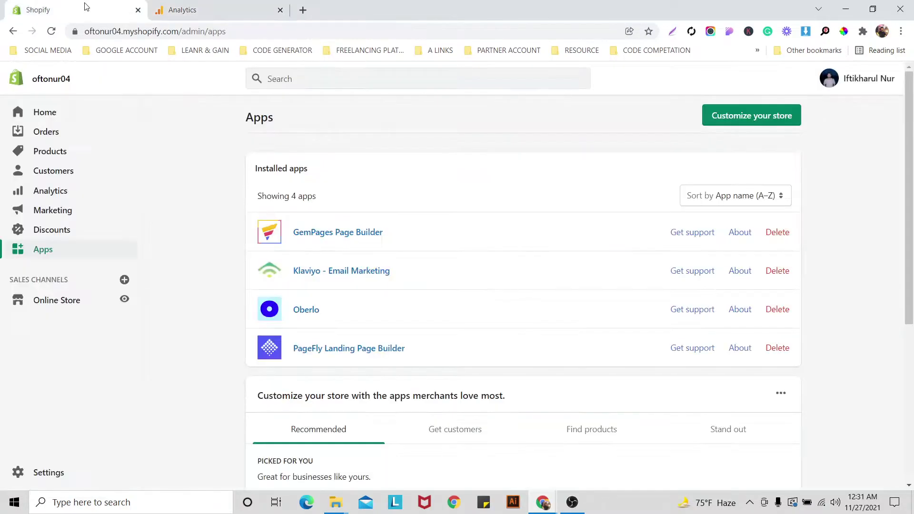
pyautogui.click(124, 300)
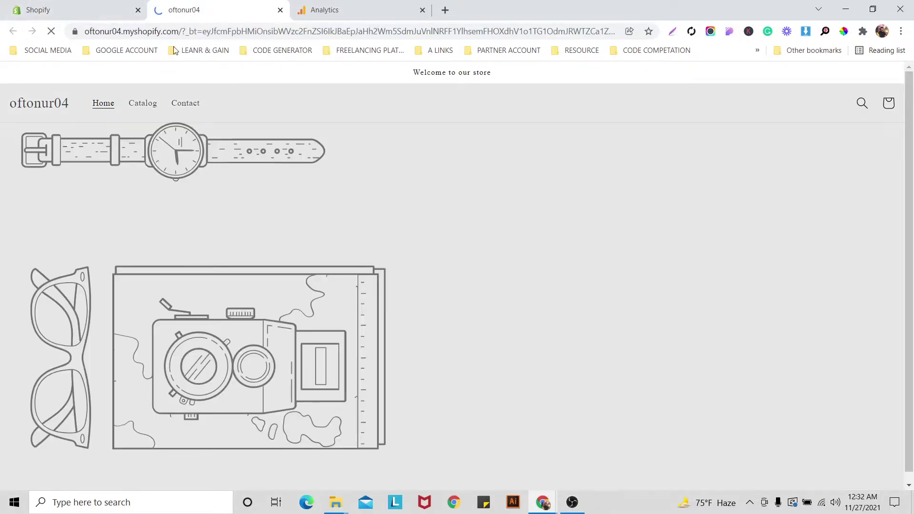
pyautogui.click(94, 7)
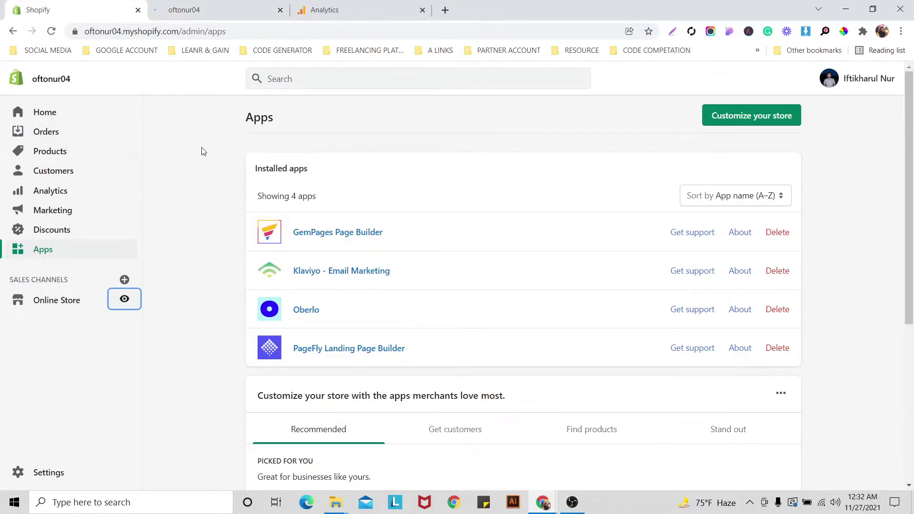
pyautogui.scroll(-5, 203, 149)
pyautogui.scroll(5, 204, 151)
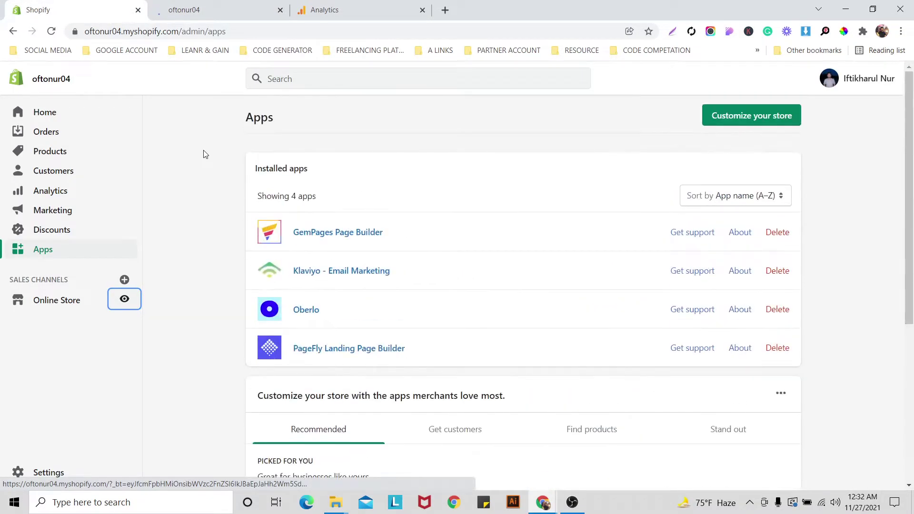
pyautogui.click(239, 6)
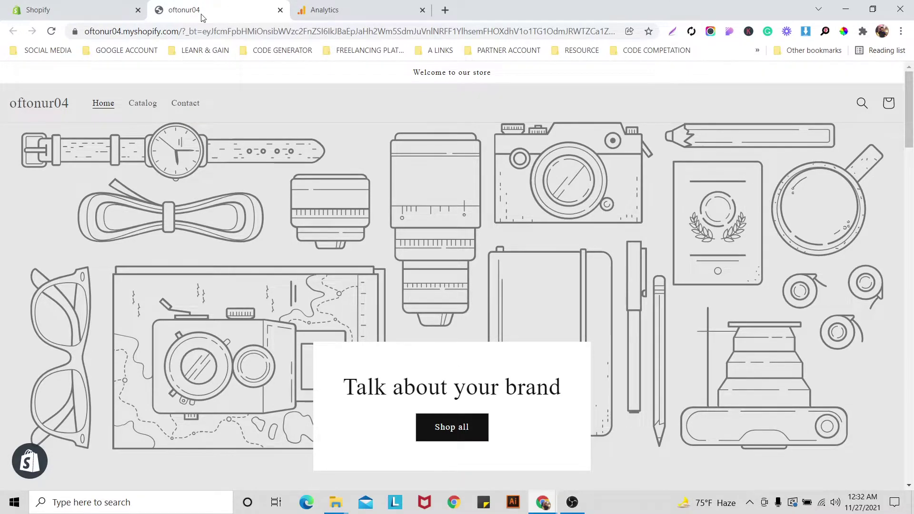
pyautogui.moveTo(179, 31); pyautogui.dragTo(59, 48)
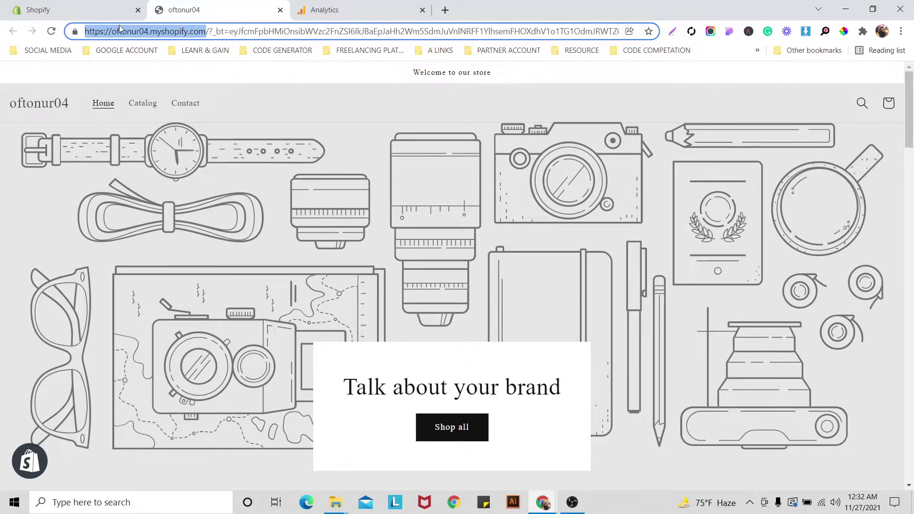
pyautogui.click(179, 31)
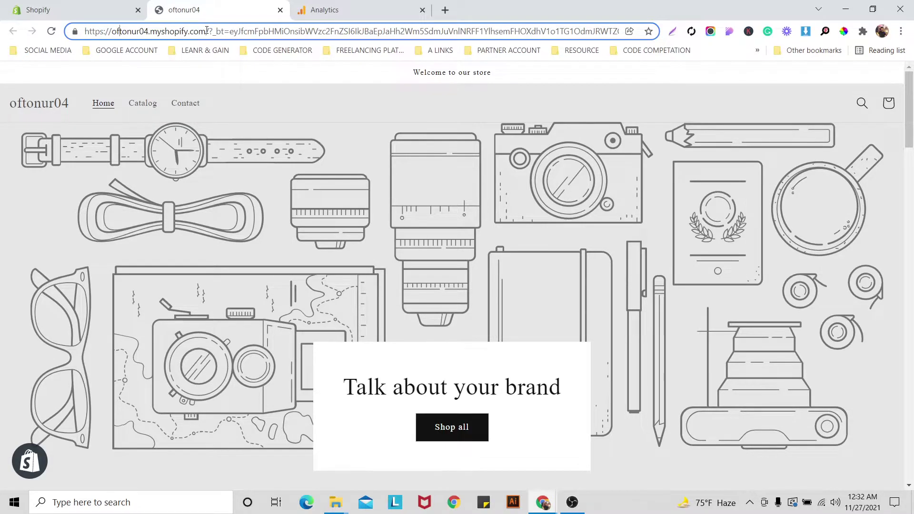
pyautogui.moveTo(205, 31); pyautogui.dragTo(113, 33)
pyautogui.press('super+c')
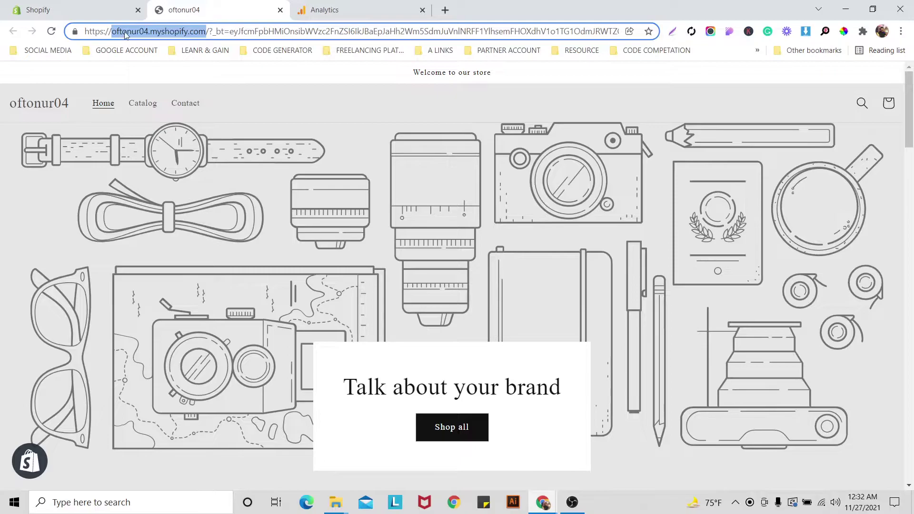
# - Replace the domain in the storefront address with abc.com as a custom domain example and highlight it, without loading it
pyautogui.click(132, 32)
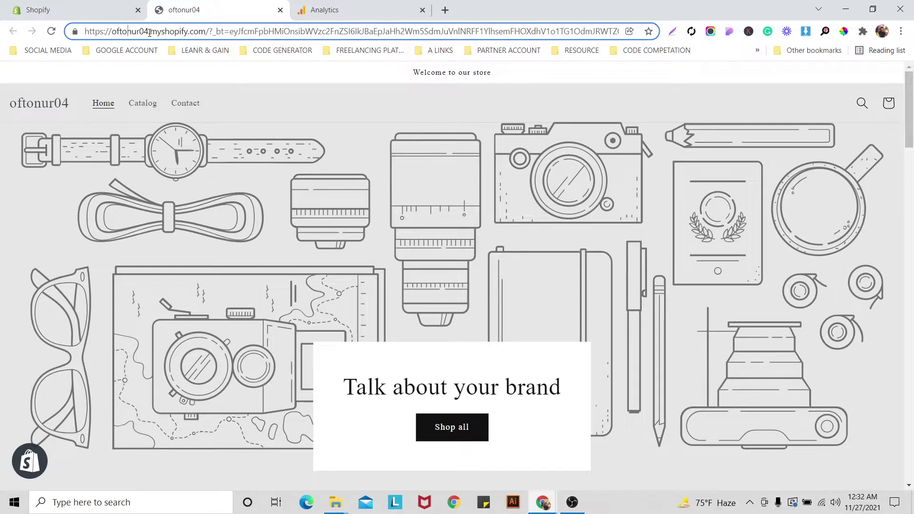
pyautogui.click(190, 32)
pyautogui.press('BackSpace')
pyautogui.press('BackSpace')
pyautogui.press('BackSpace')
pyautogui.press('BackSpace')
pyautogui.press('BackSpace')
pyautogui.press('BackSpace')
pyautogui.press('BackSpace')
pyautogui.press('BackSpace')
pyautogui.press('BackSpace')
pyautogui.press('BackSpace')
pyautogui.press('BackSpace')
pyautogui.press('BackSpace')
pyautogui.press('BackSpace')
pyautogui.press('BackSpace')
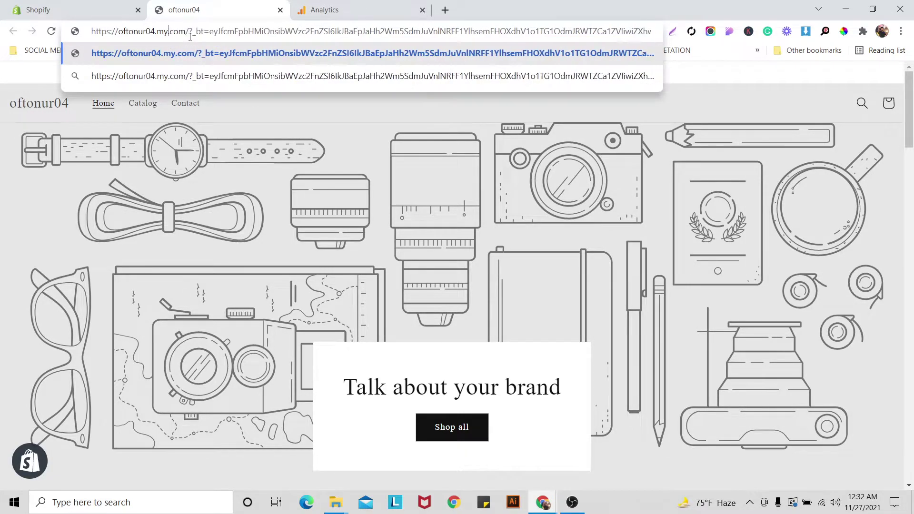
pyautogui.press('BackSpace')
pyautogui.press('BackSpace')
pyautogui.press('BackSpace')
pyautogui.press('BackSpace')
pyautogui.press('BackSpace')
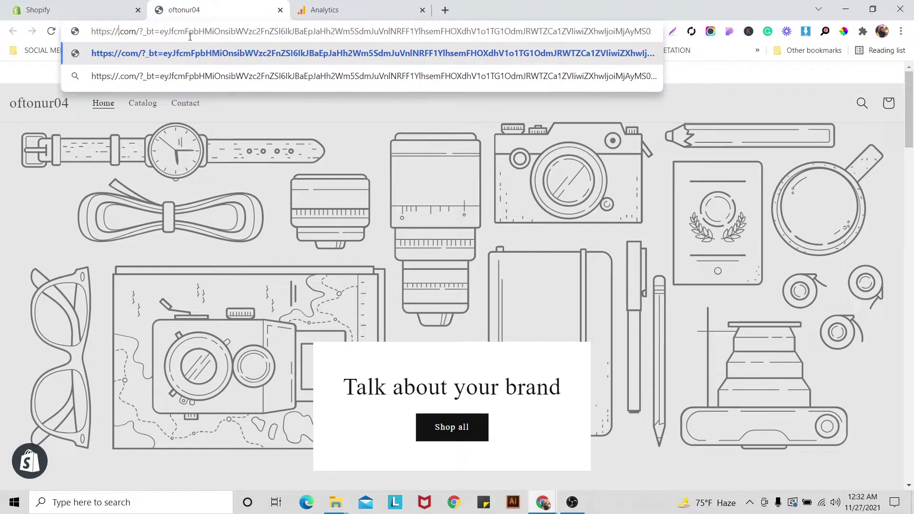
pyautogui.write('abac')
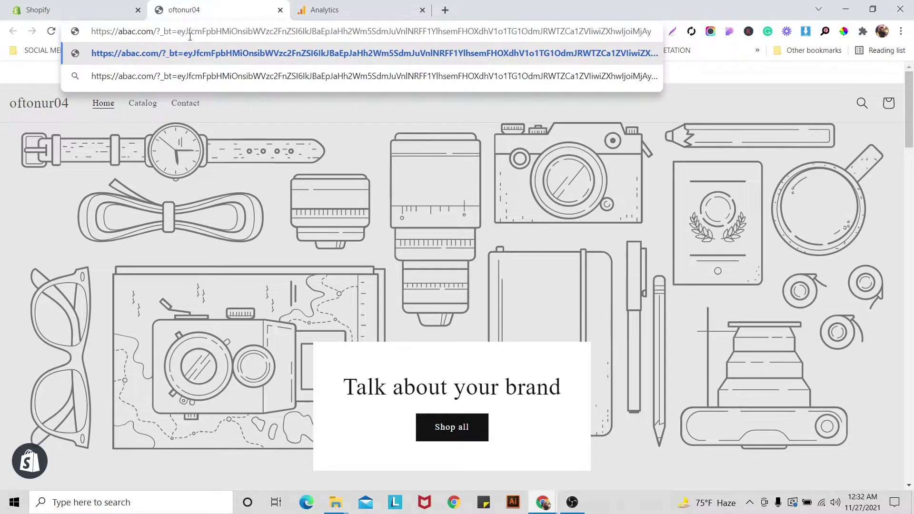
pyautogui.press('BackSpace')
pyautogui.press('BackSpace')
pyautogui.write('c')
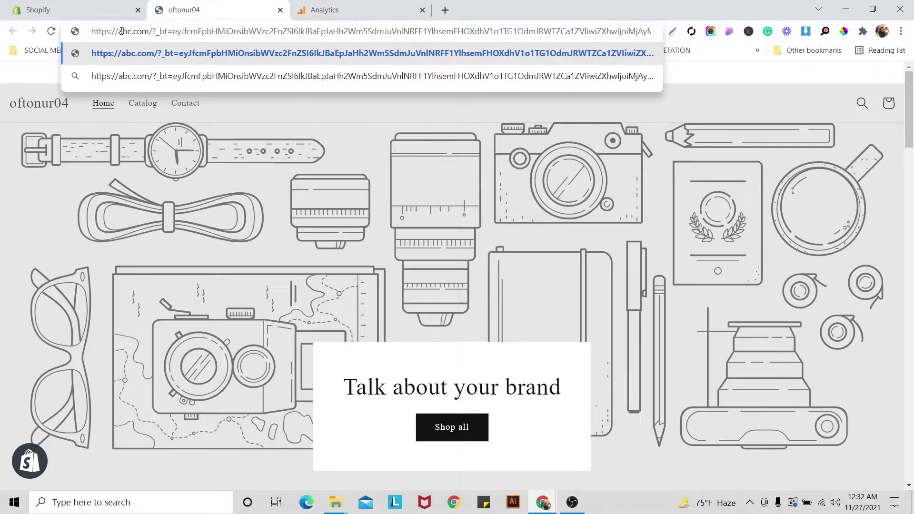
pyautogui.moveTo(119, 31); pyautogui.dragTo(150, 32)
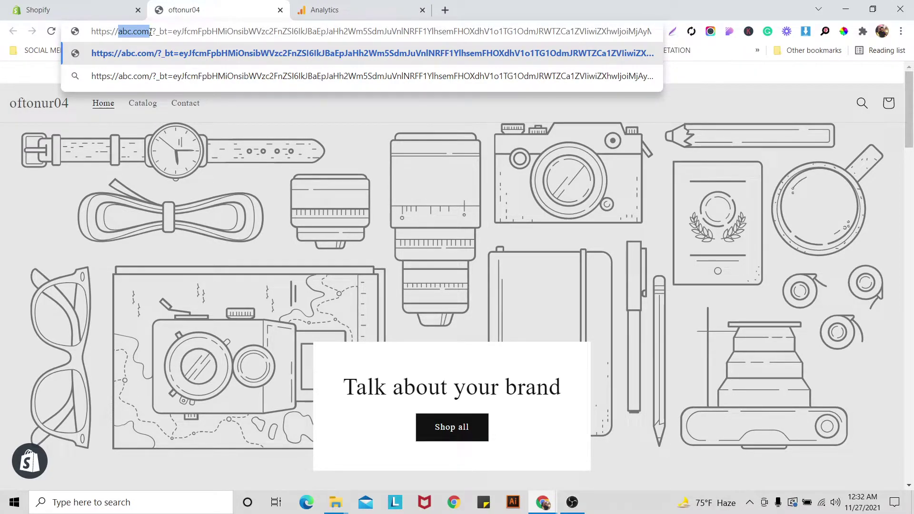
# - Switch back to Google Analytics and enter oftonur04.myshopify.com as the web stream's website URL
pyautogui.click(365, 4)
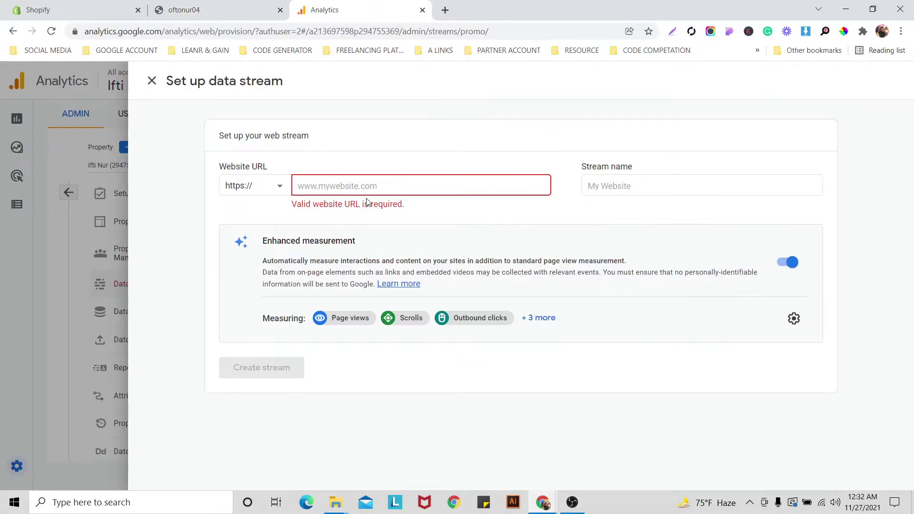
pyautogui.press('super+v')
pyautogui.click(368, 233)
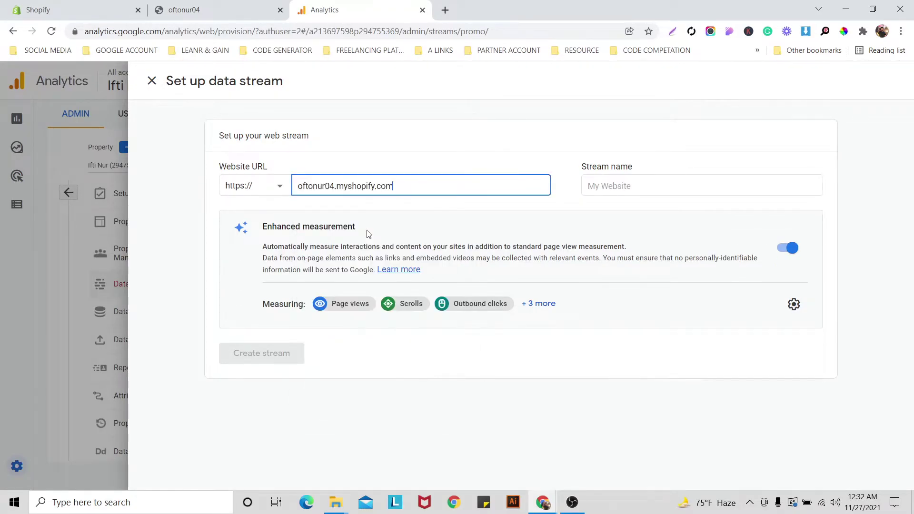
pyautogui.click(369, 144)
pyautogui.click(243, 7)
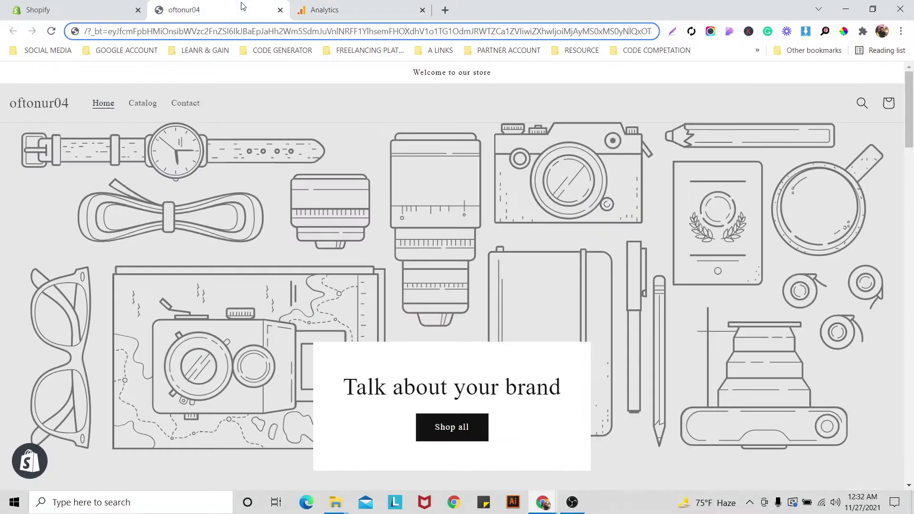
pyautogui.click(134, 32)
pyautogui.press('Home')
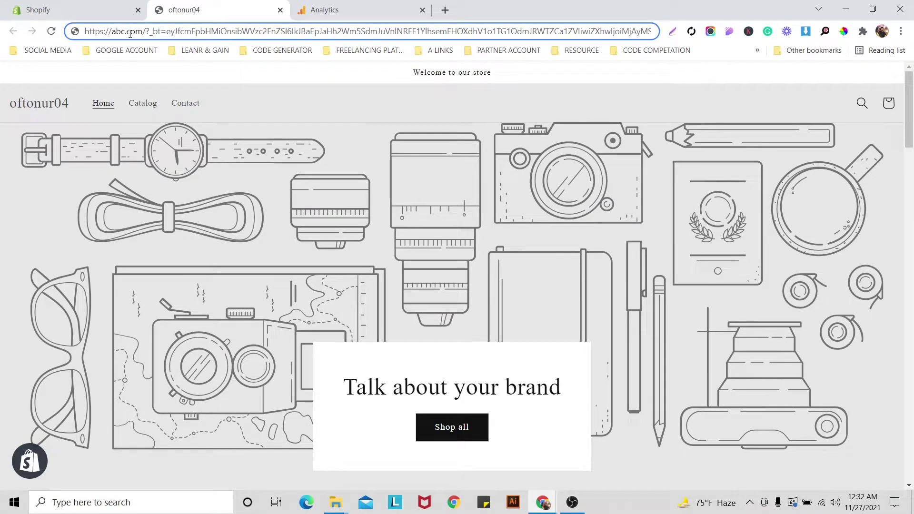
pyautogui.keyDown('shift'); pyautogui.click(112, 33); pyautogui.keyUp('shift')
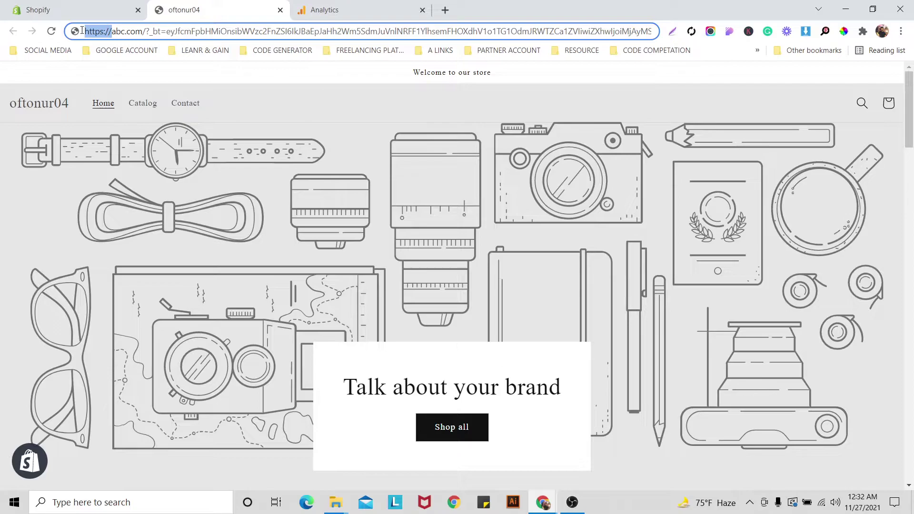
pyautogui.click(110, 32)
# - In Google Analytics, enter the property owner's name as the stream name, create the web stream and dismiss the Measurement ID tip
pyautogui.click(316, 8)
pyautogui.click(439, 184)
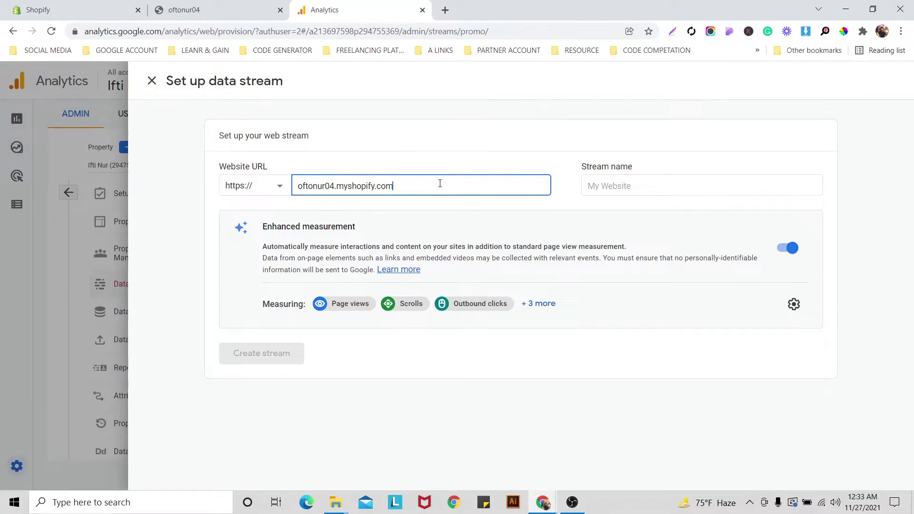
pyautogui.click(656, 185)
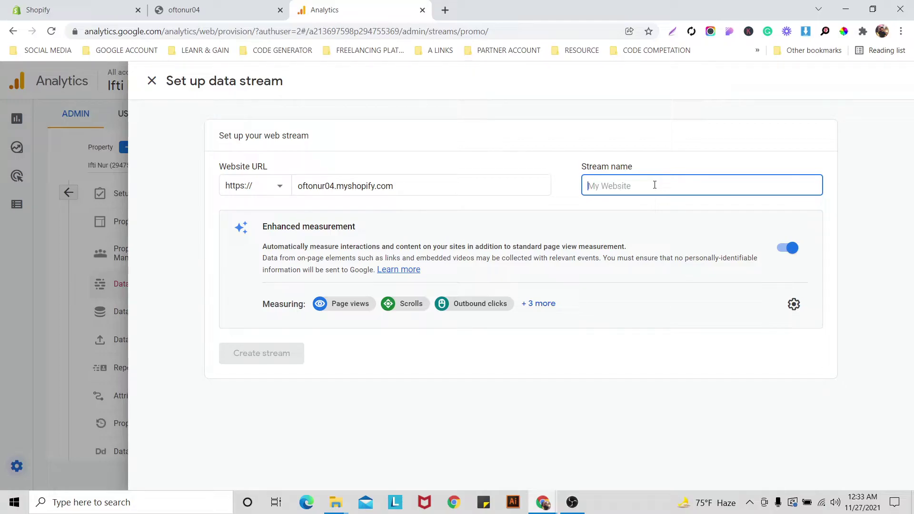
pyautogui.write('If')
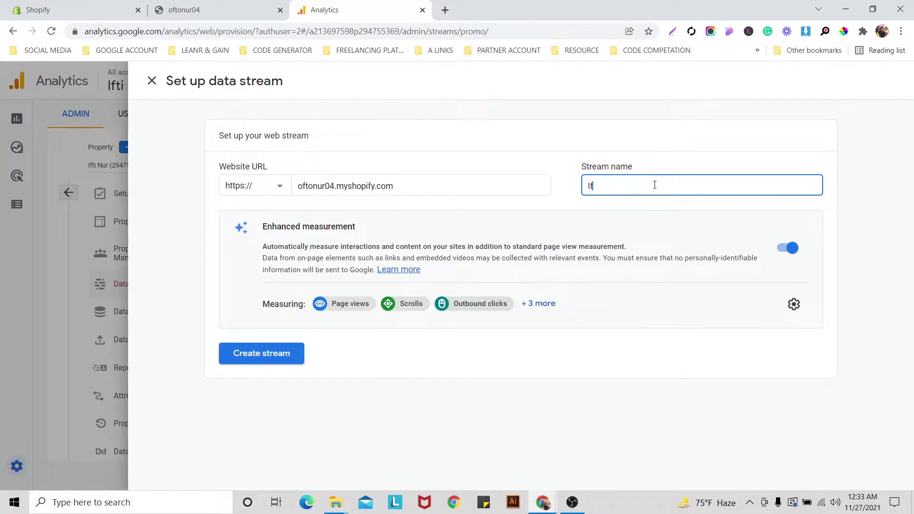
pyautogui.write('ti Nur')
pyautogui.click(562, 176)
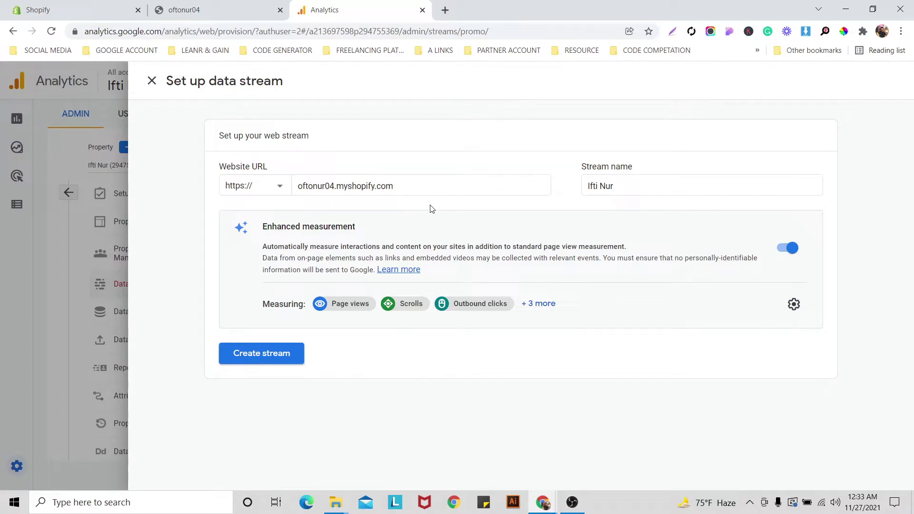
pyautogui.click(265, 357)
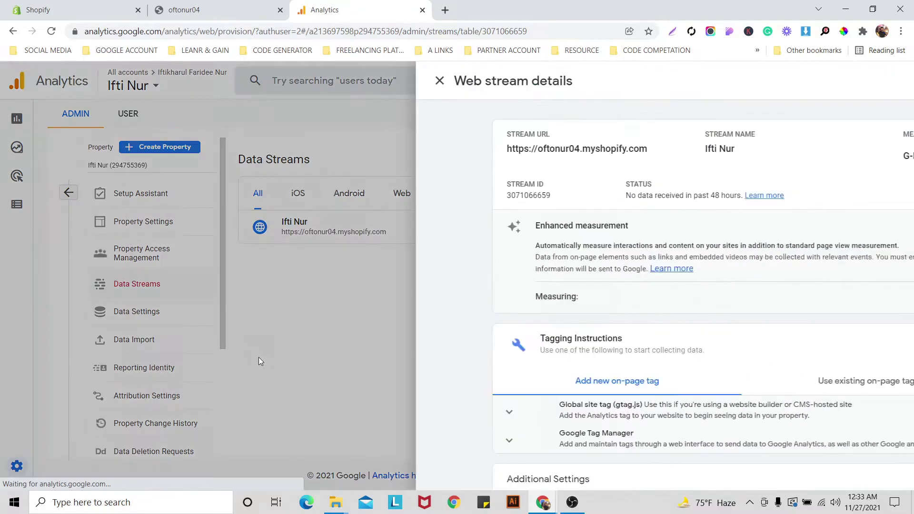
pyautogui.scroll(-2, 260, 361)
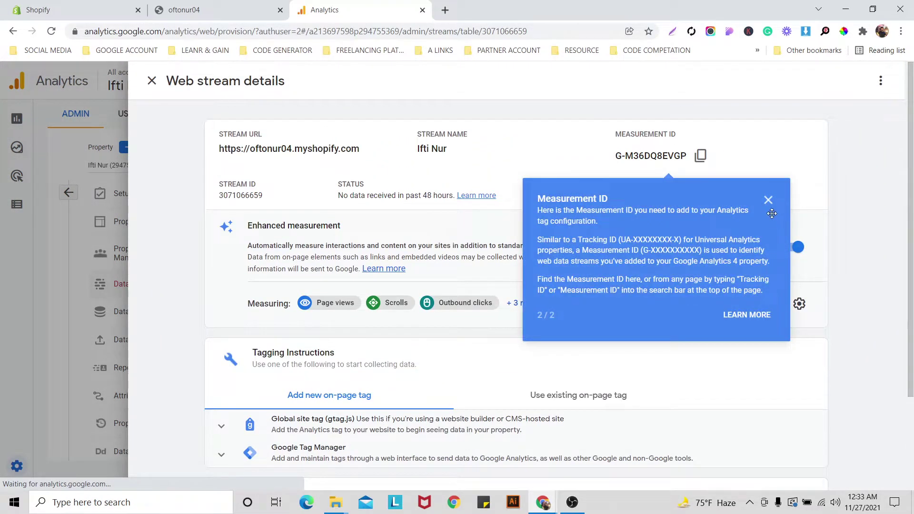
pyautogui.click(768, 200)
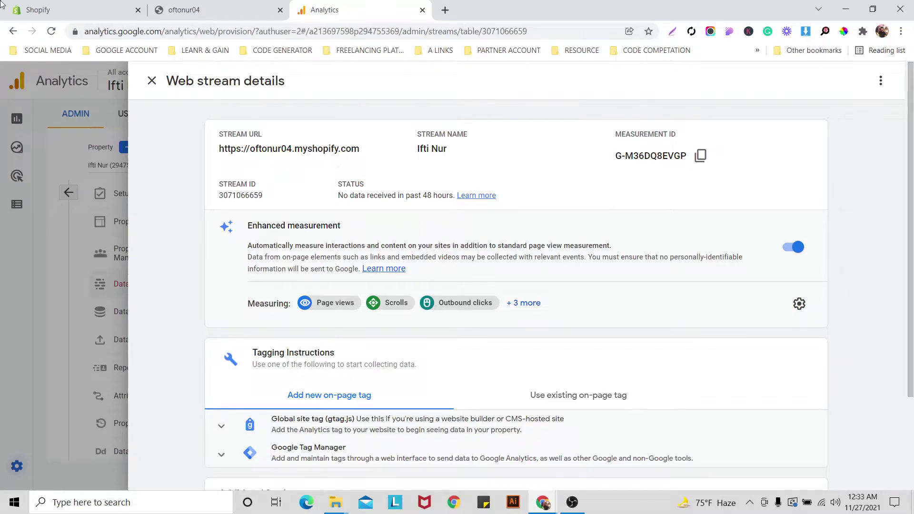
# - Switch to the Shopify admin and open the Online Store preferences at the Google Analytics account field
pyautogui.click(52, 6)
pyautogui.scroll(-2, 85, 303)
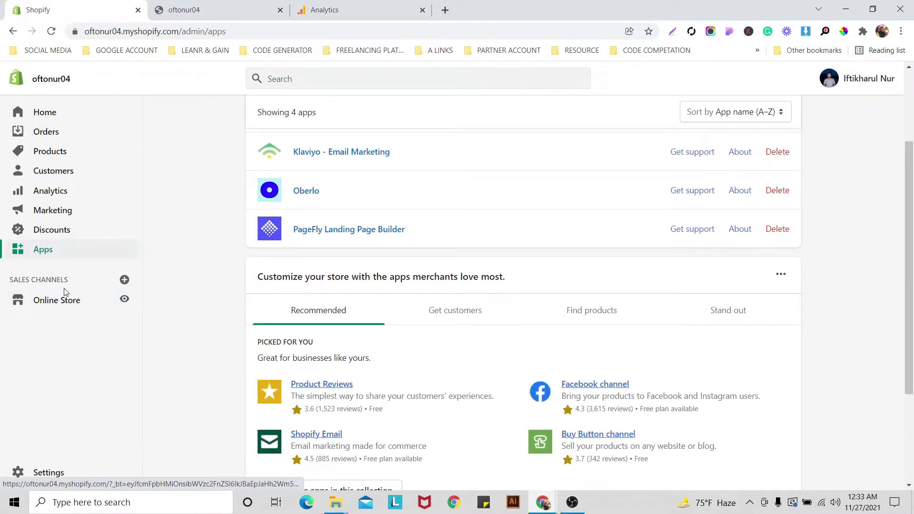
pyautogui.click(61, 301)
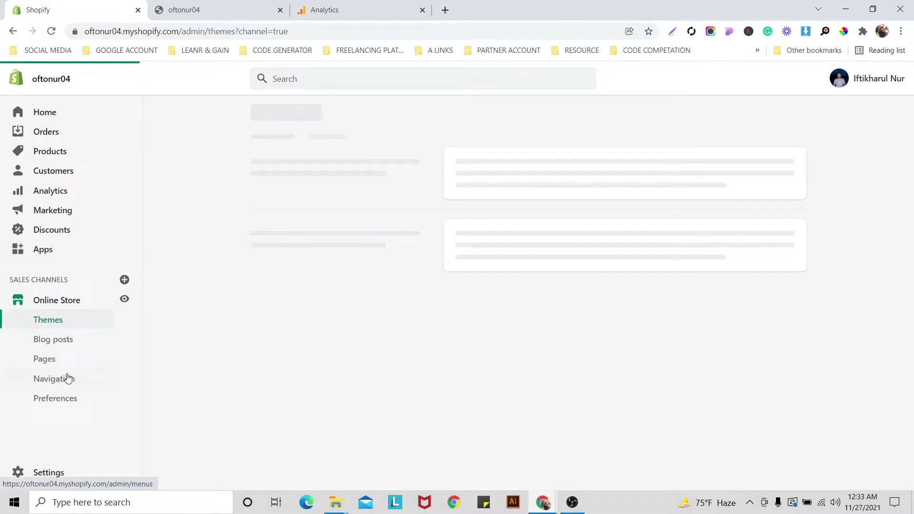
pyautogui.click(70, 398)
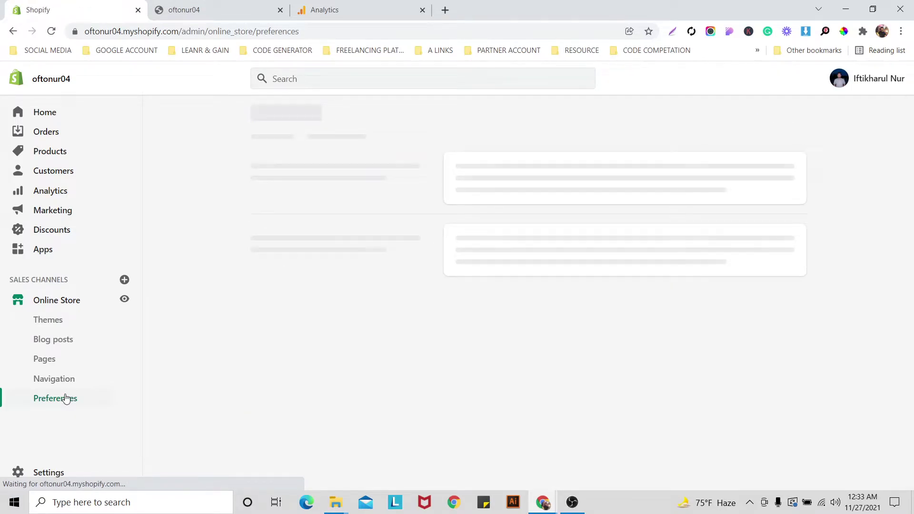
pyautogui.scroll(-20, 522, 289)
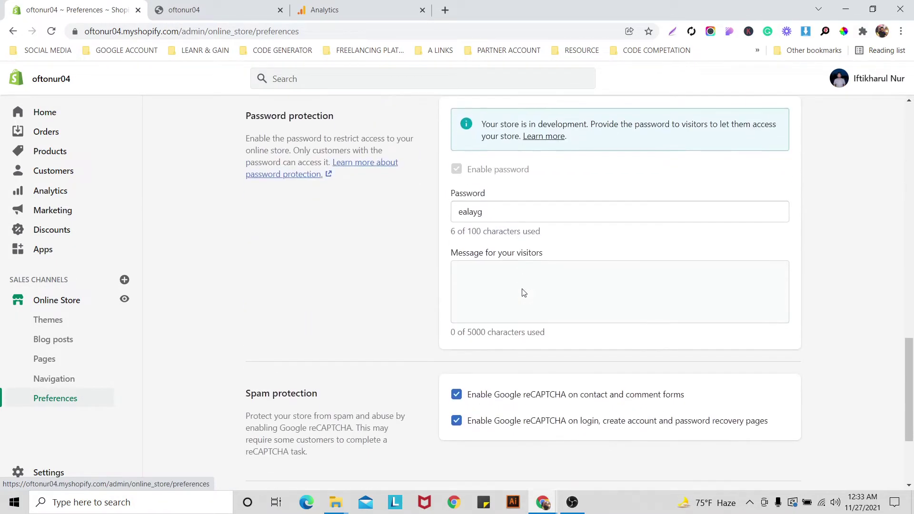
pyautogui.scroll(12, 523, 288)
pyautogui.click(522, 289)
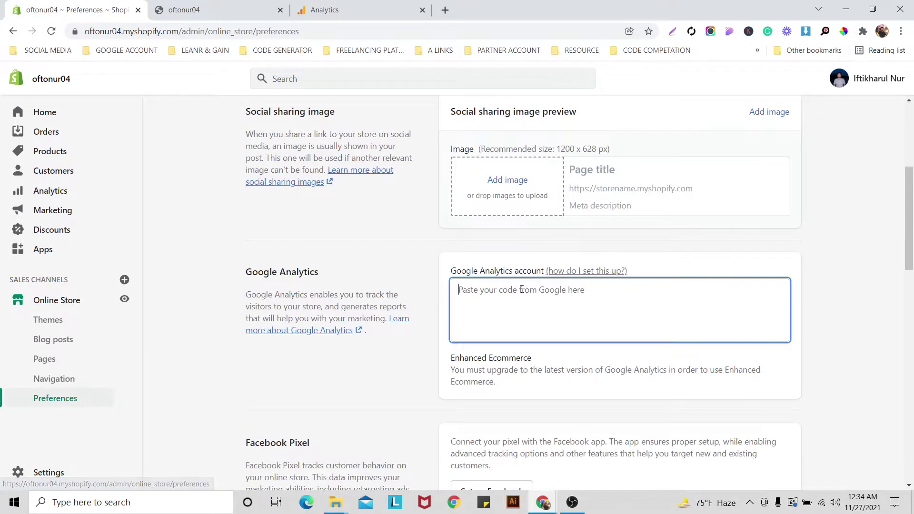
# - Copy the web stream's measurement ID from Google Analytics and try to save it as the Google Analytics account code in Shopify
pyautogui.click(324, 10)
pyautogui.click(700, 156)
pyautogui.click(100, 11)
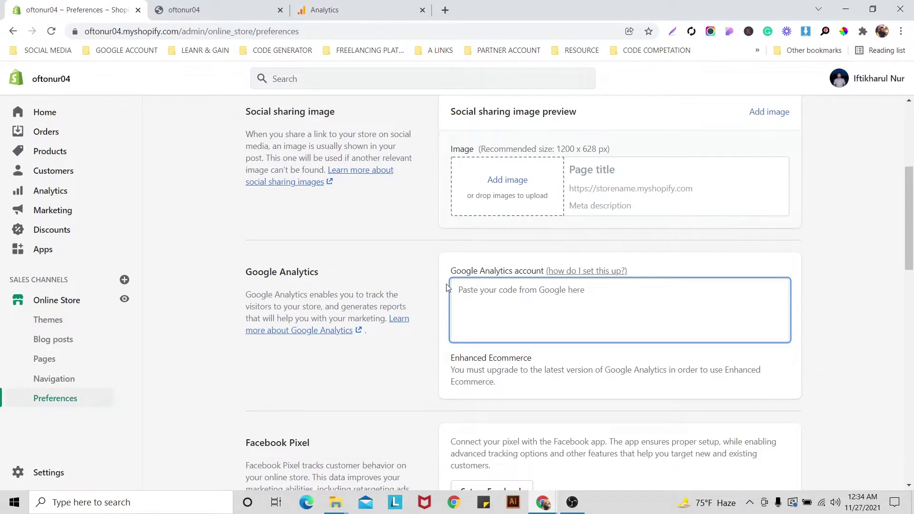
pyautogui.hotkey('ctrl', 'v')
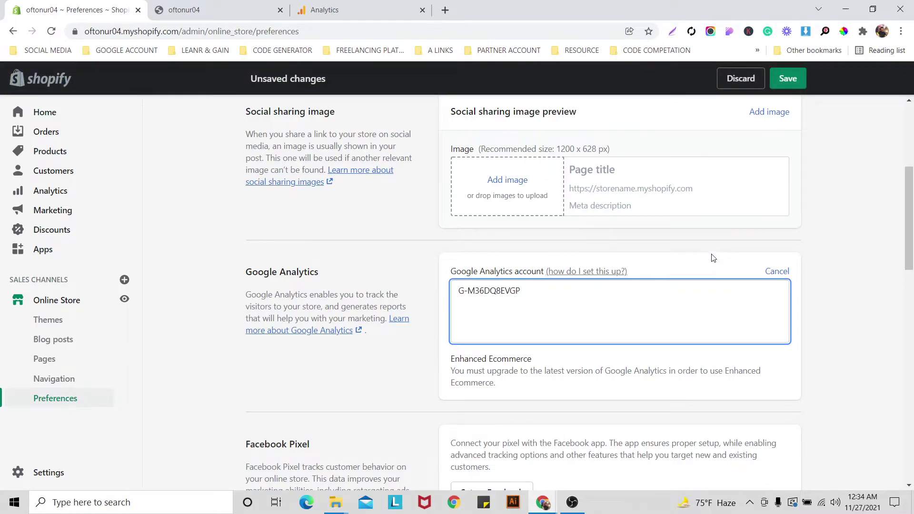
pyautogui.click(793, 81)
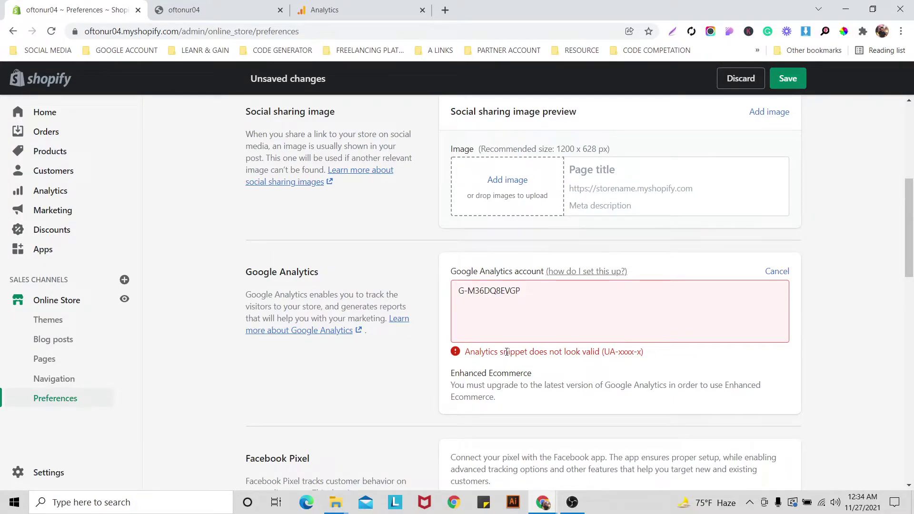
# - Clear the measurement ID from Shopify's Google Analytics account field
pyautogui.click(529, 291)
pyautogui.hotkey('ctrl', 'a')
pyautogui.press('BackSpace')
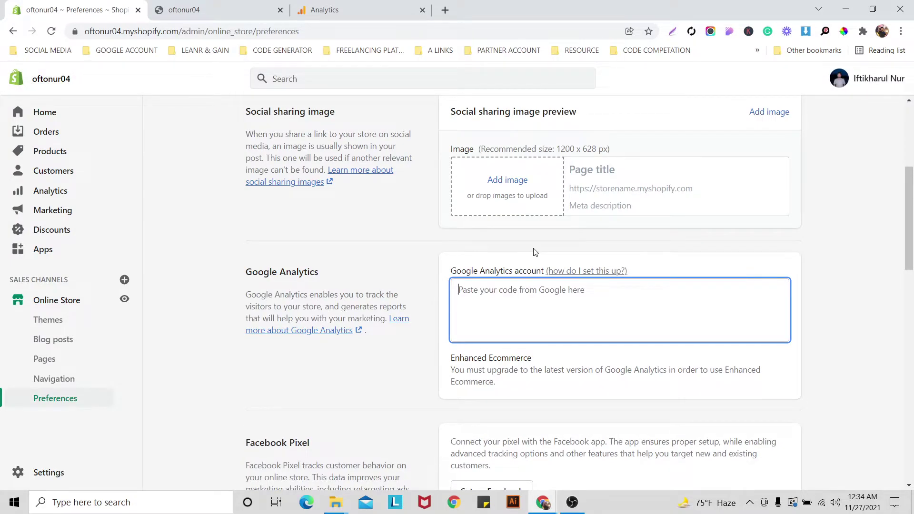
# - Switch to Google Analytics, expand the stream's Global site tag (gtag.js) instructions and copy the tag snippet
pyautogui.click(333, 9)
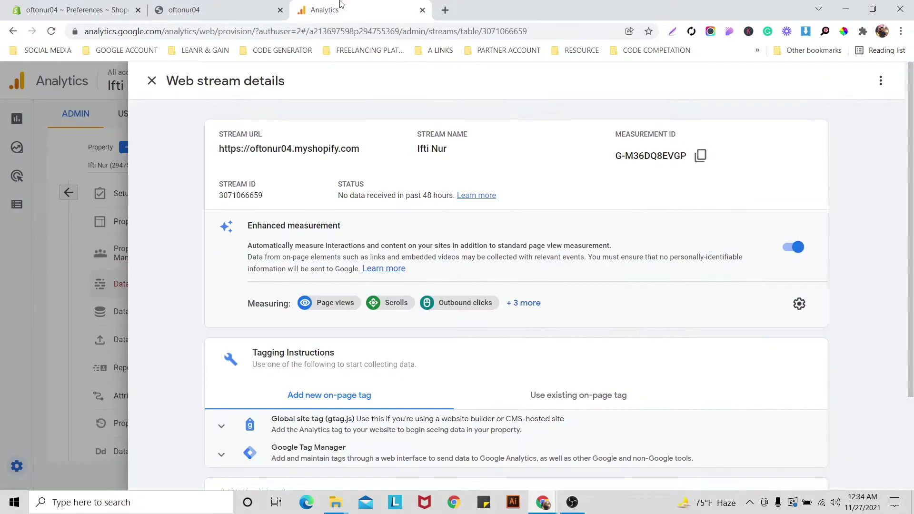
pyautogui.scroll(-2, 344, 204)
pyautogui.scroll(1, 345, 212)
pyautogui.scroll(-1, 347, 219)
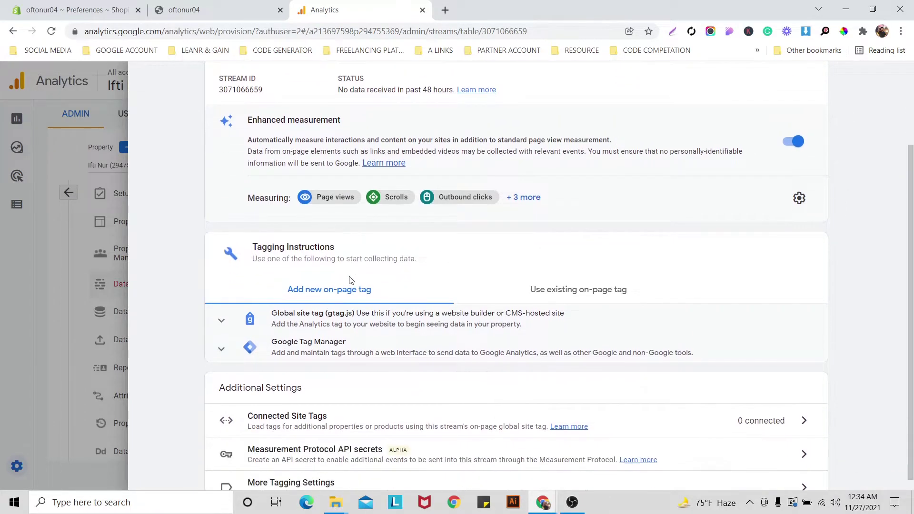
pyautogui.click(350, 302)
pyautogui.scroll(-3, 345, 292)
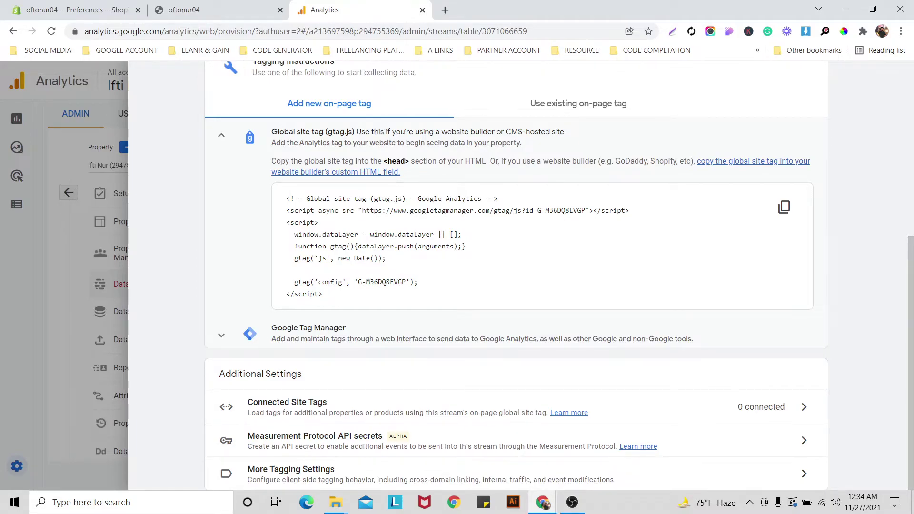
pyautogui.click(783, 207)
pyautogui.tripleClick(402, 158)
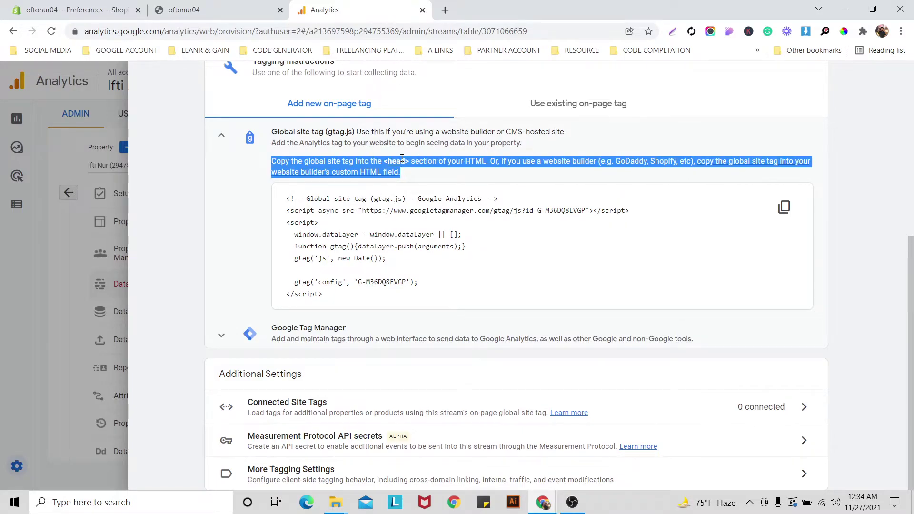
pyautogui.click(402, 159)
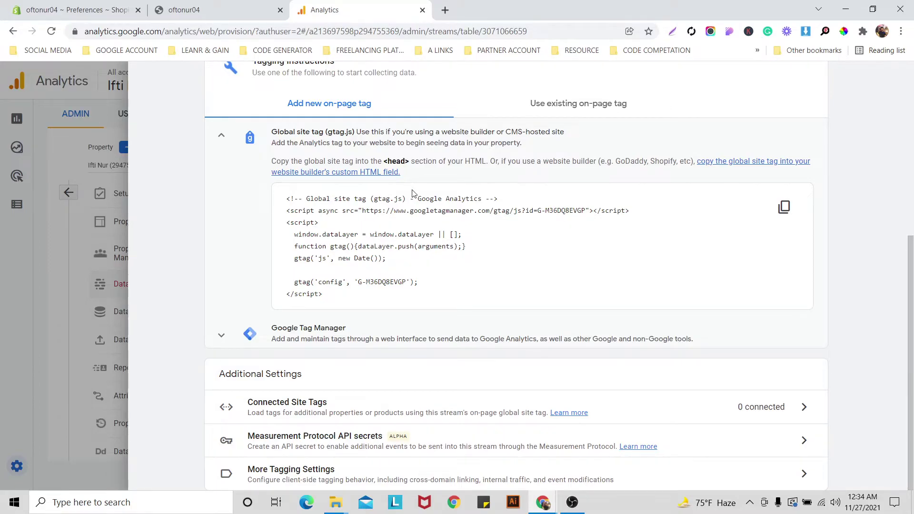
# - Switch to the Shopify admin's themes and open the code editor for the current Dawn theme
pyautogui.click(71, 9)
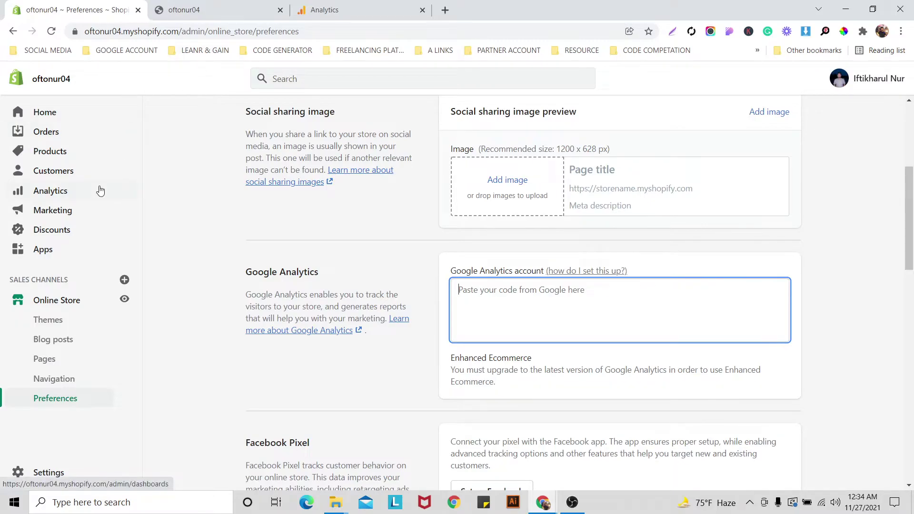
pyautogui.click(58, 328)
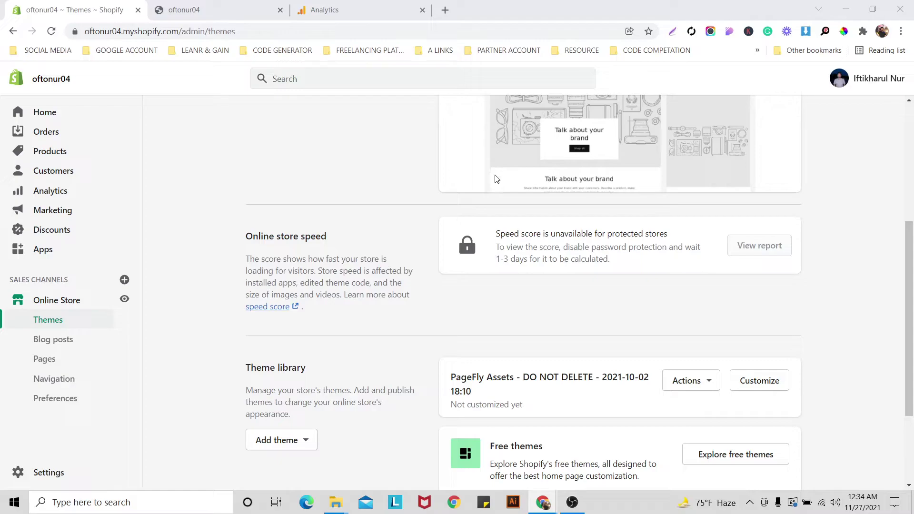
pyautogui.scroll(-3, 330, 233)
pyautogui.scroll(8, 369, 241)
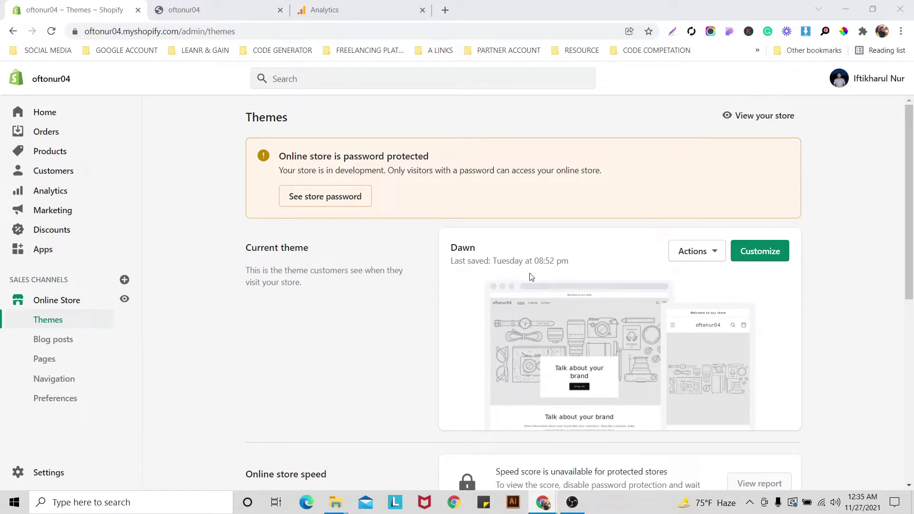
pyautogui.click(712, 252)
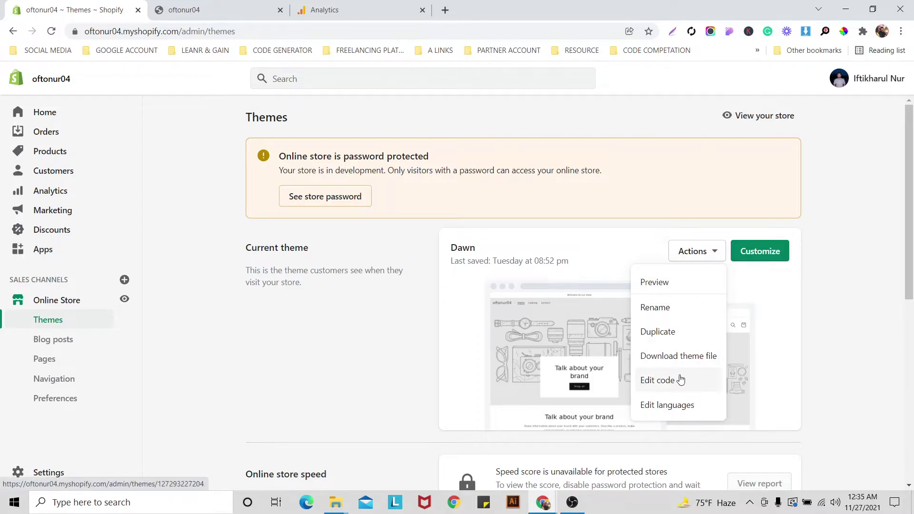
pyautogui.click(653, 381)
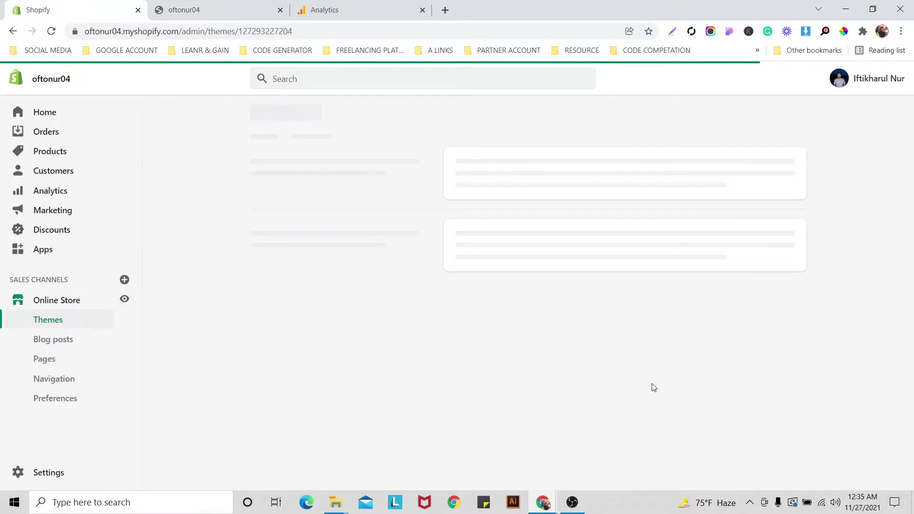
# - Return to Google Analytics and copy the complete Global site tag (gtag.js) code again
pyautogui.click(365, 5)
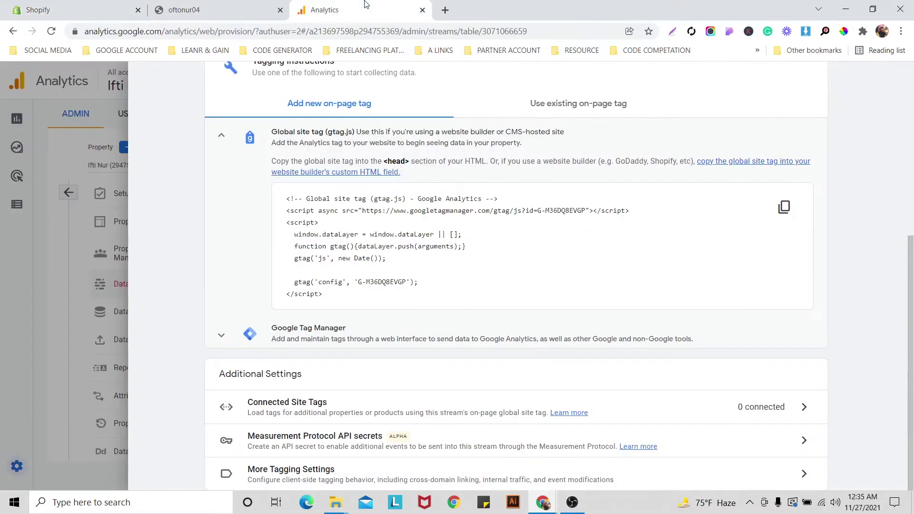
pyautogui.moveTo(284, 200); pyautogui.dragTo(363, 310)
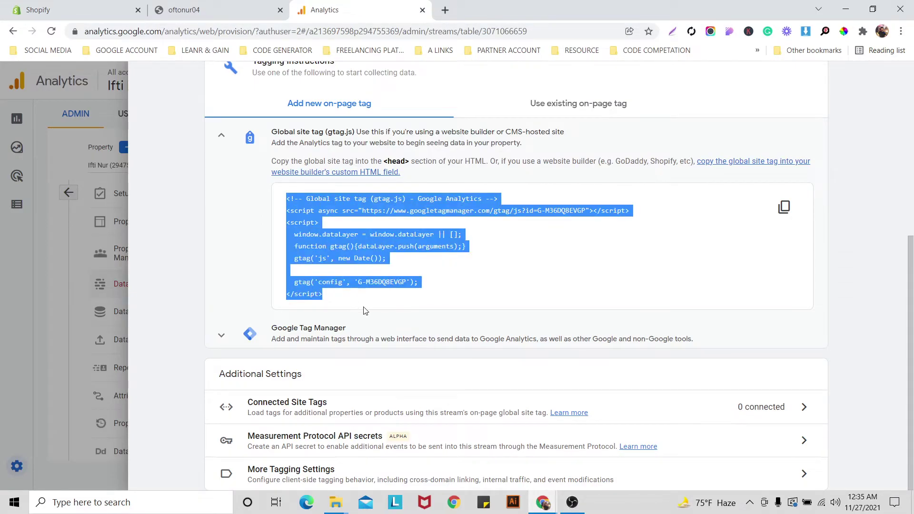
pyautogui.click(783, 208)
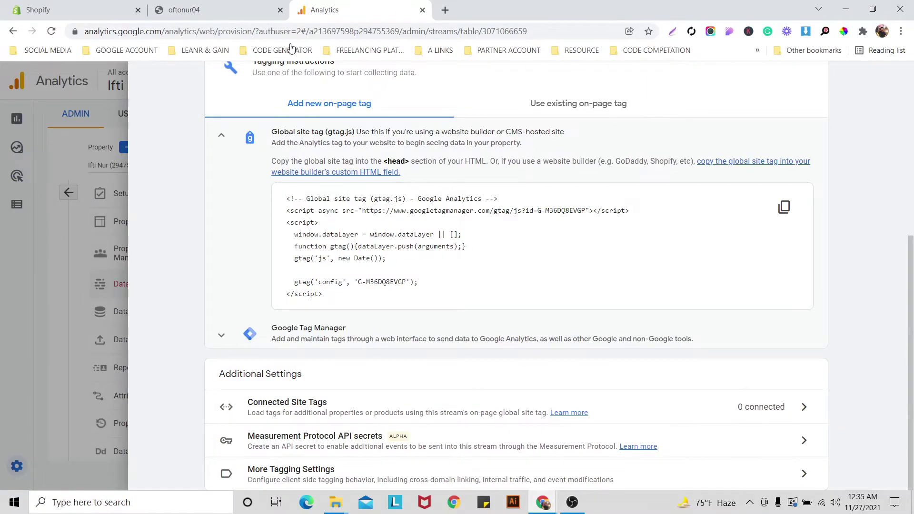
# - Back in the Dawn code editor, close the open files base.css and font.woff and collapse the expanded theme folders
pyautogui.click(201, 6)
pyautogui.click(76, 9)
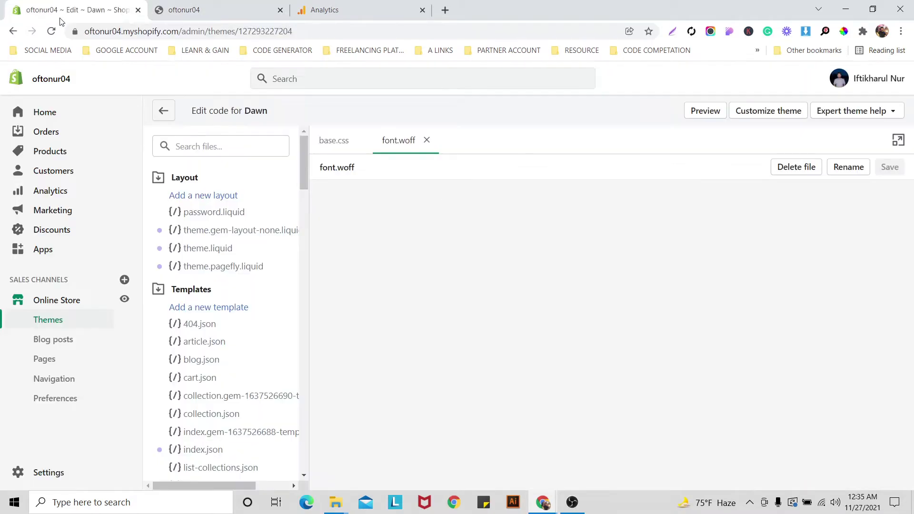
pyautogui.click(426, 140)
pyautogui.click(360, 143)
pyautogui.click(159, 177)
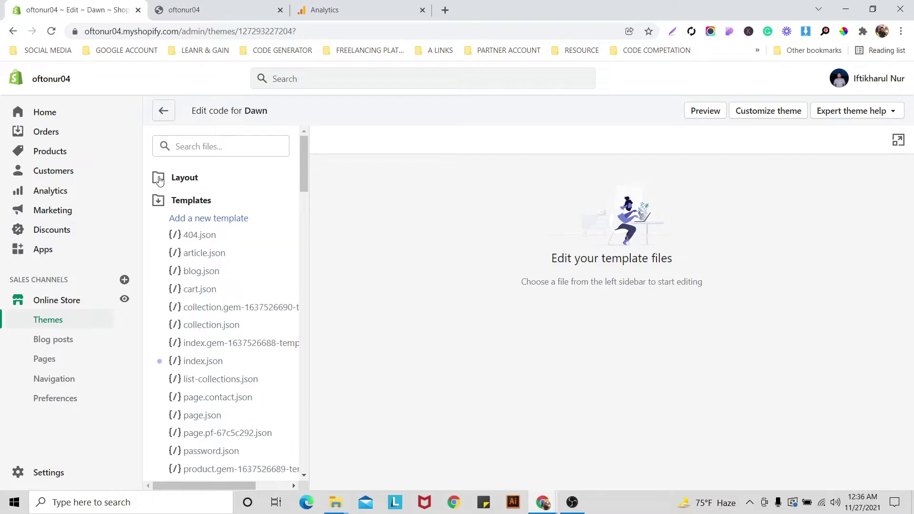
pyautogui.click(159, 201)
pyautogui.click(158, 270)
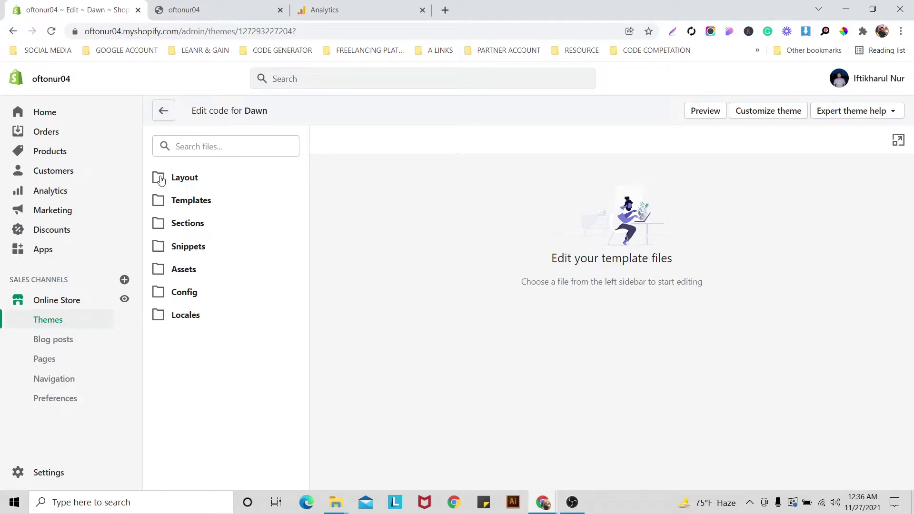
# - Open theme.liquid from the Layout folder and place the text cursor directly after the opening <head> tag
pyautogui.click(185, 179)
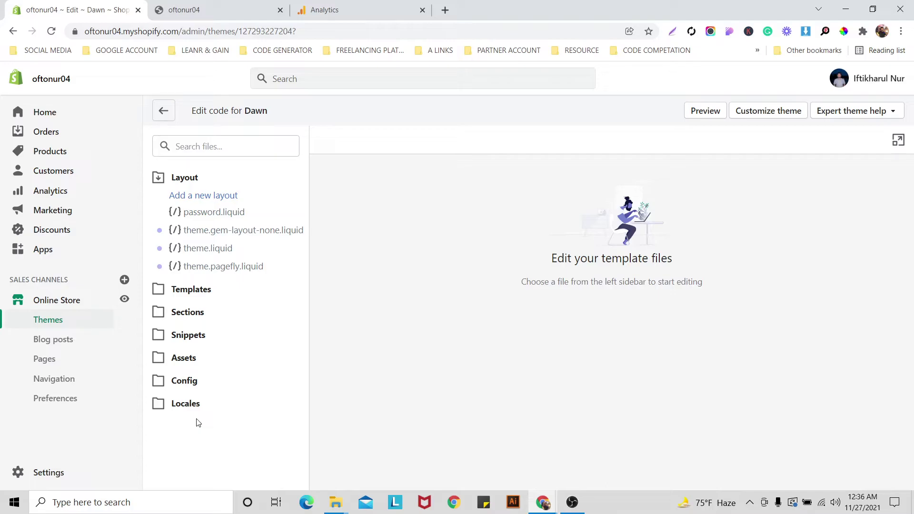
pyautogui.click(204, 249)
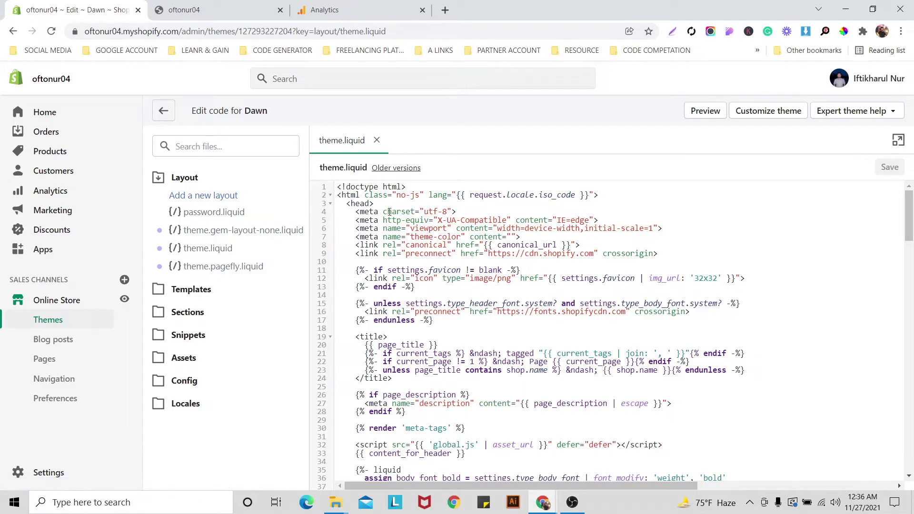
pyautogui.click(381, 204)
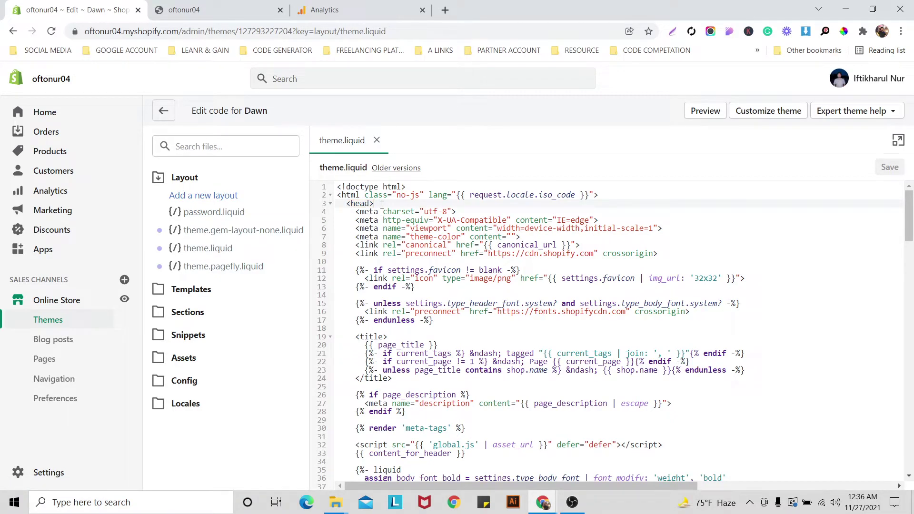
# - Add blank lines below the opening <head> tag, paste the copied Global site tag (gtag.js) code there and save theme.liquid
pyautogui.press('Return')
pyautogui.press('Return')
pyautogui.press('Return')
pyautogui.press('Return')
pyautogui.press('Return')
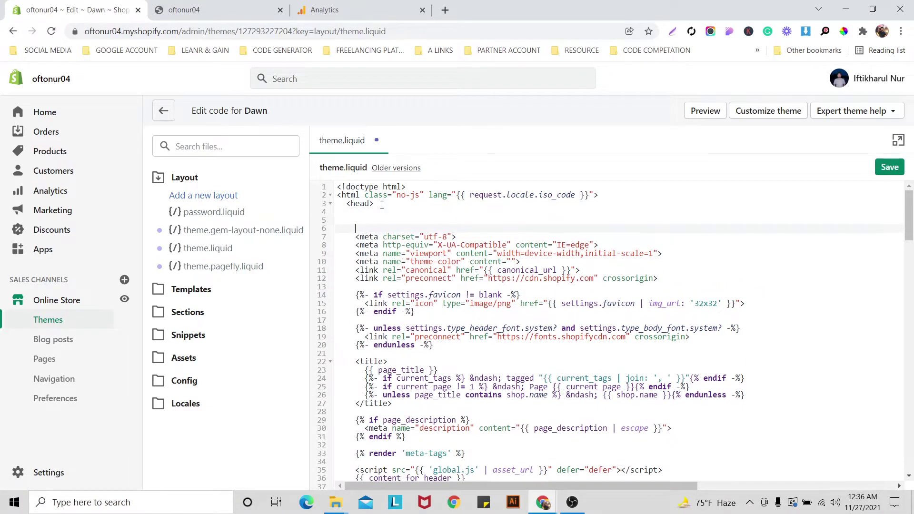
pyautogui.click(358, 229)
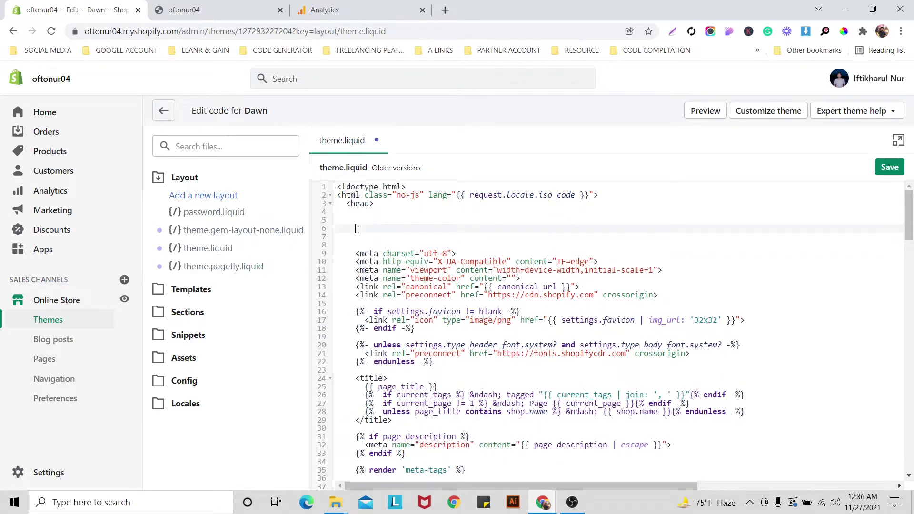
pyautogui.hotkey('ctrl', 'v')
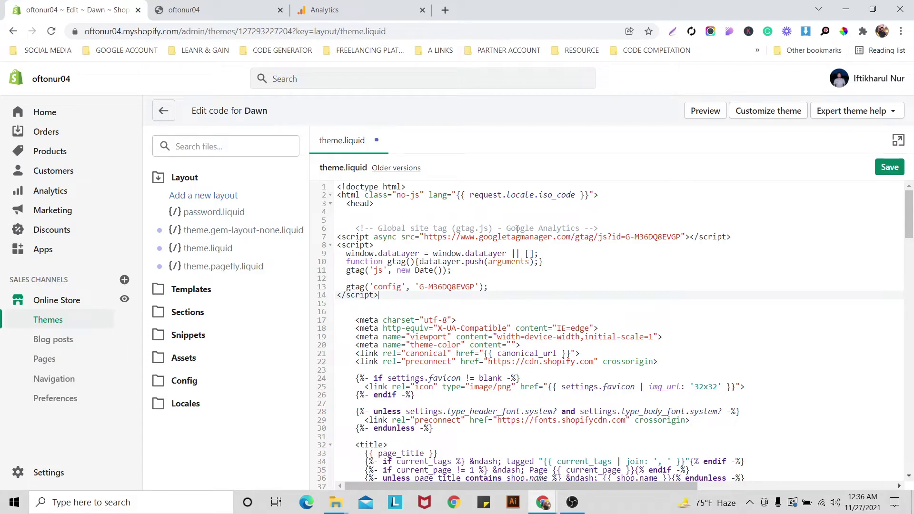
pyautogui.click(361, 226)
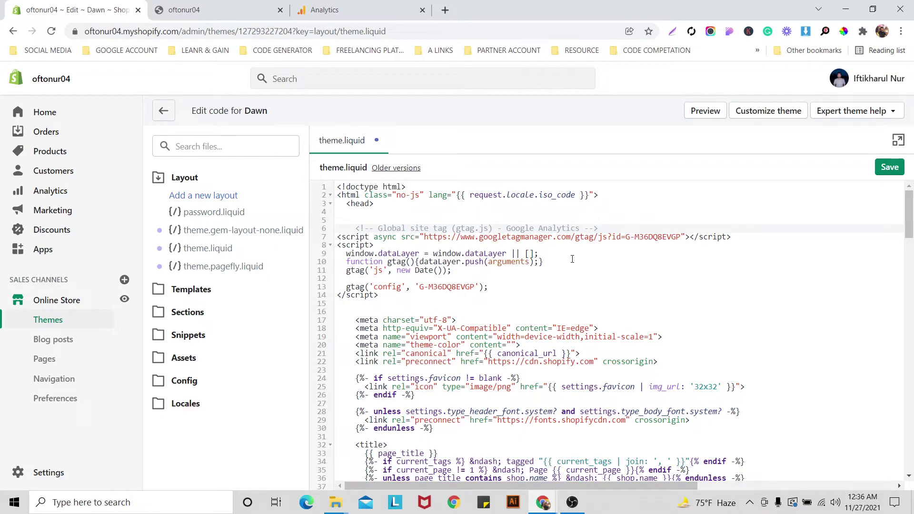
pyautogui.click(888, 167)
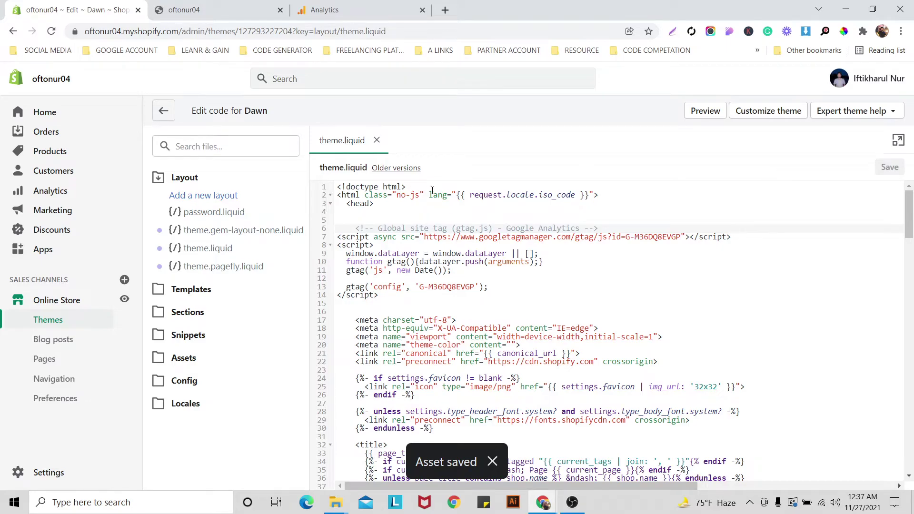
# - Check the pasted tag's position beneath <head> in theme.liquid against the Global site tag instructions in Google Analytics
pyautogui.tripleClick(379, 238)
pyautogui.click(365, 211)
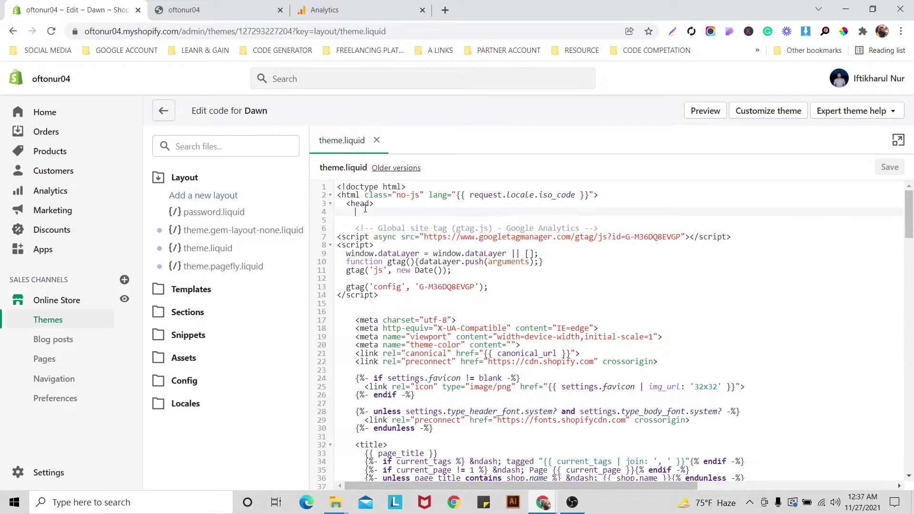
pyautogui.click(364, 204)
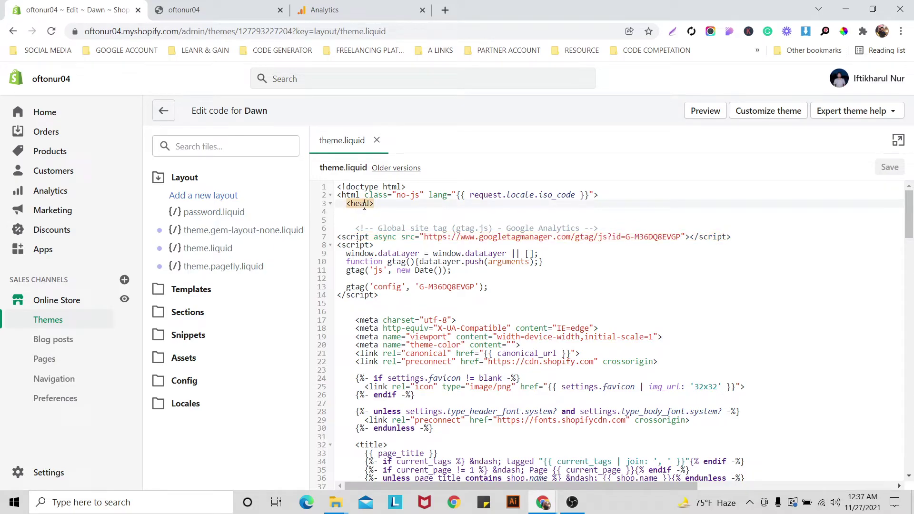
pyautogui.click(358, 9)
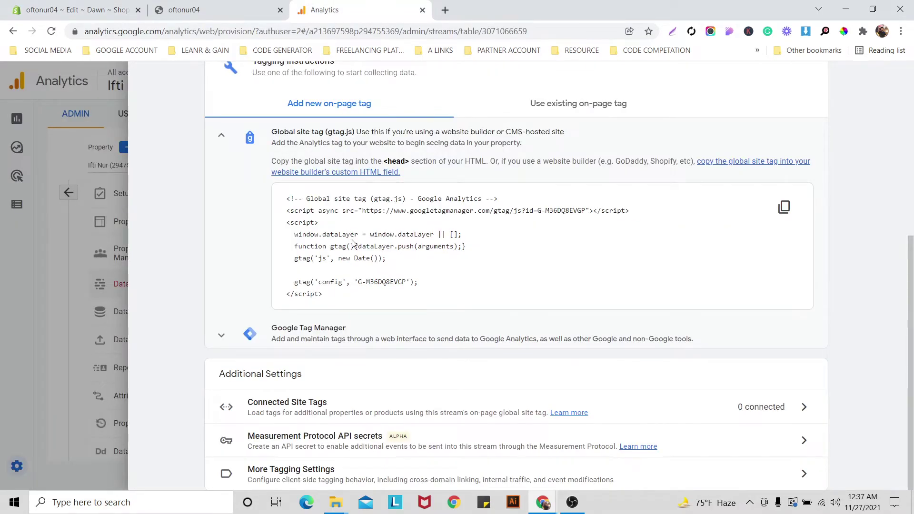
pyautogui.scroll(1, 352, 244)
pyautogui.scroll(-1, 354, 245)
pyautogui.scroll(1, 354, 245)
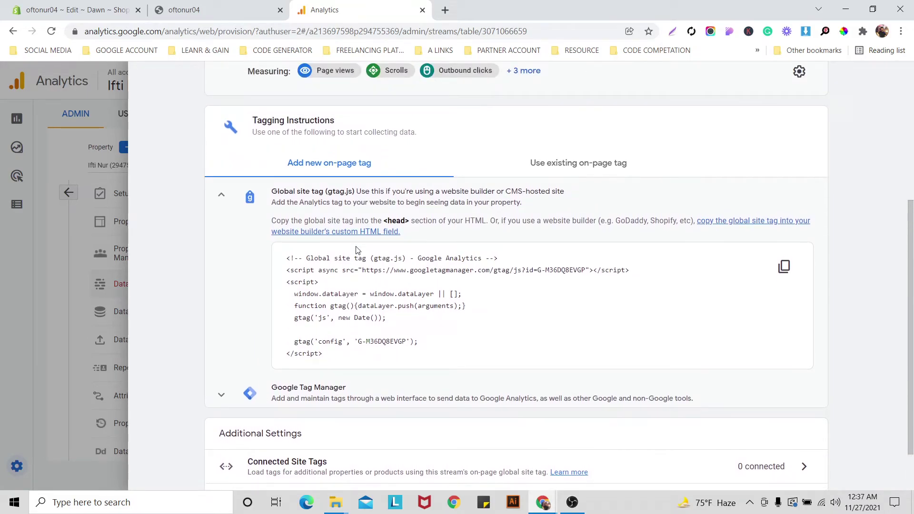
# - Return to the Shopify admin, close theme.liquid and leave the Dawn code editor for the Themes page
pyautogui.click(99, 12)
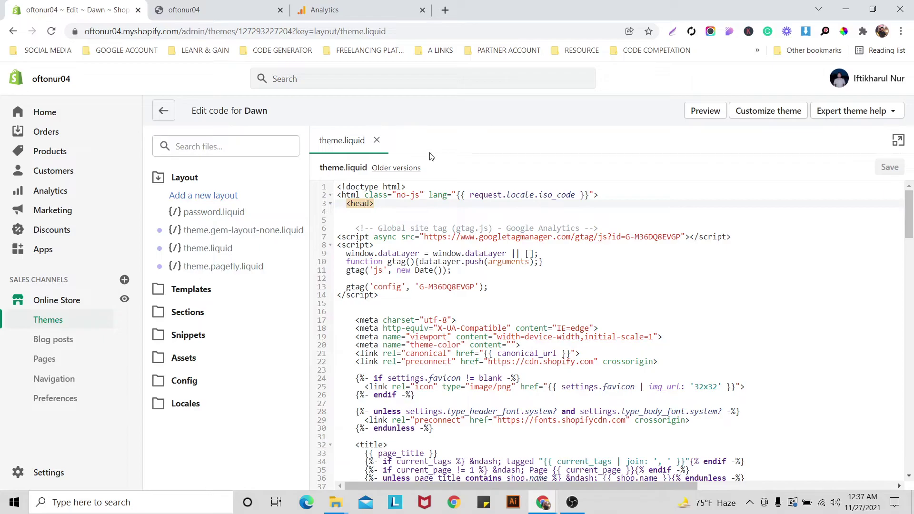
pyautogui.click(377, 140)
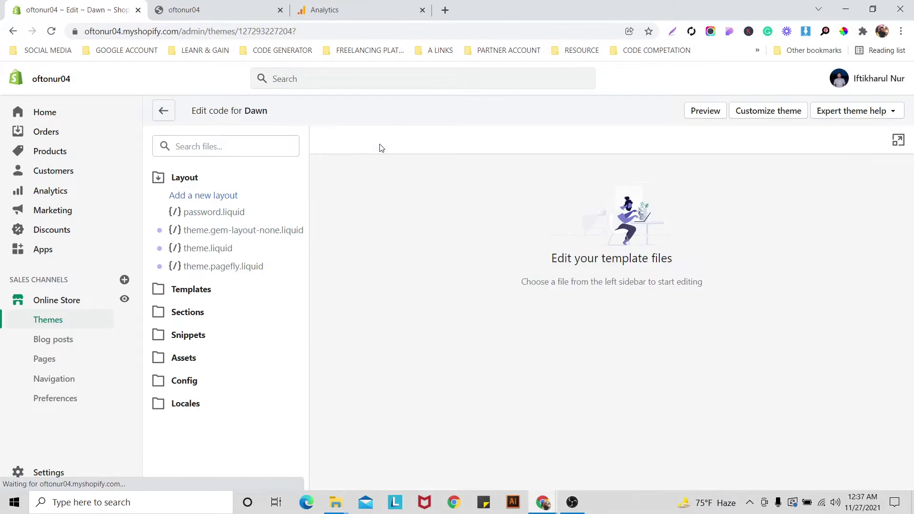
pyautogui.click(166, 117)
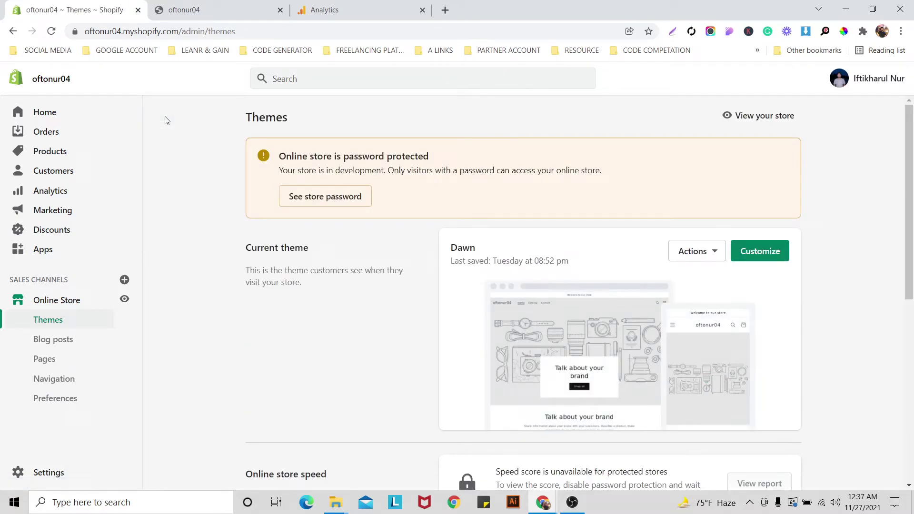
# - View the online store in a fresh tab in place of the old store tab, and browse the Children Biological Microscope Microscope product page
pyautogui.click(126, 303)
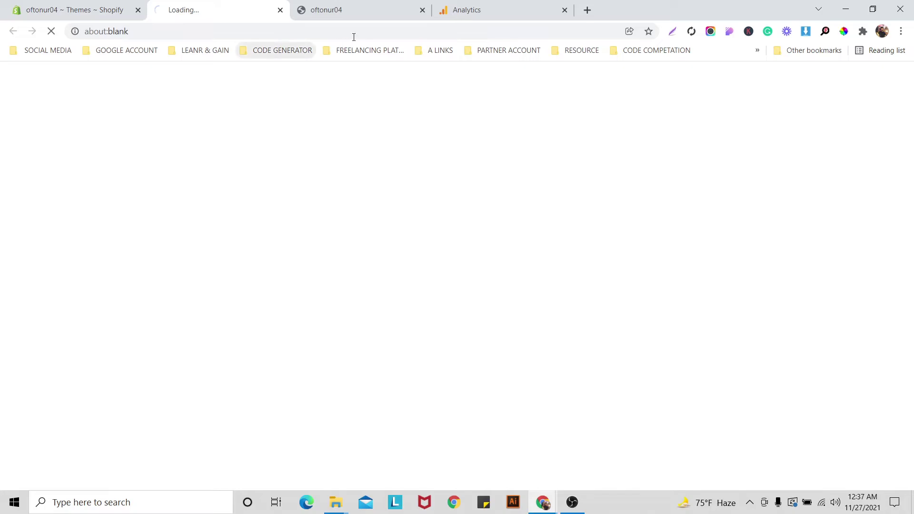
pyautogui.click(422, 11)
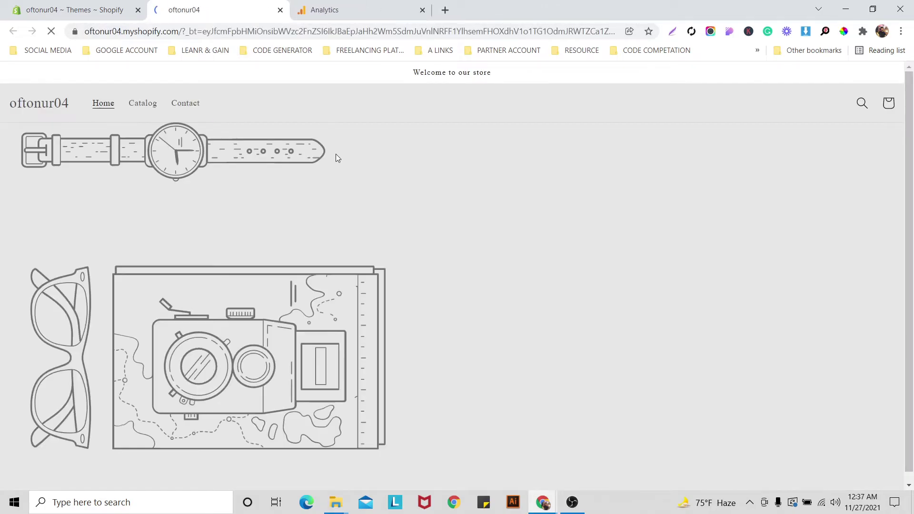
pyautogui.scroll(-10, 335, 153)
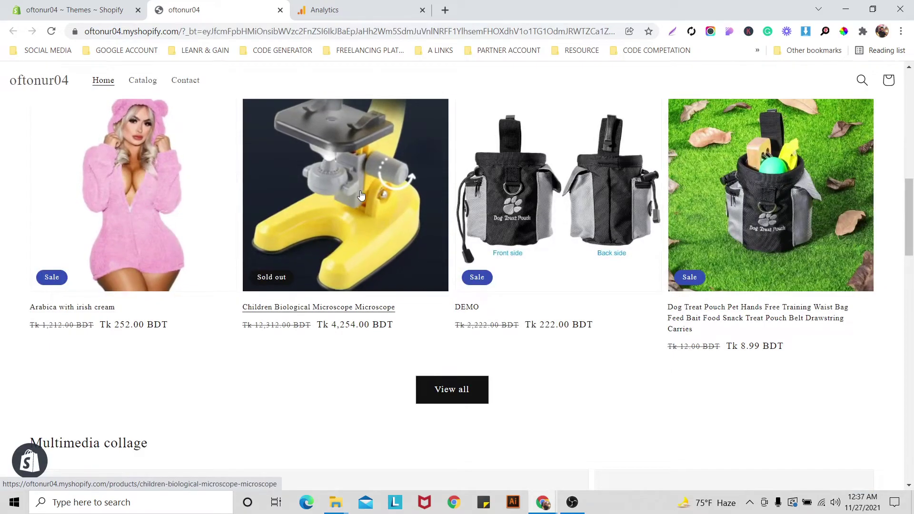
pyautogui.click(360, 195)
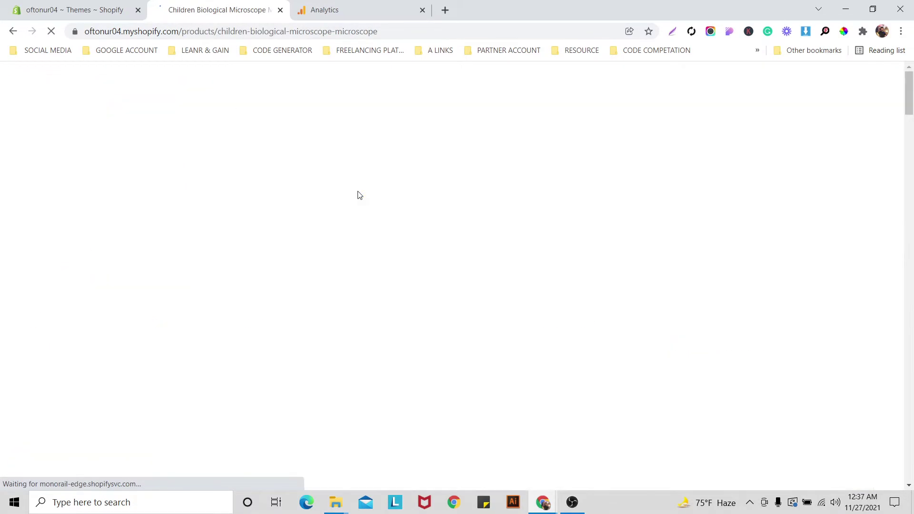
pyautogui.scroll(-8, 360, 195)
pyautogui.scroll(6, 360, 195)
pyautogui.scroll(-10, 360, 195)
pyautogui.scroll(7, 360, 195)
pyautogui.scroll(5, 360, 196)
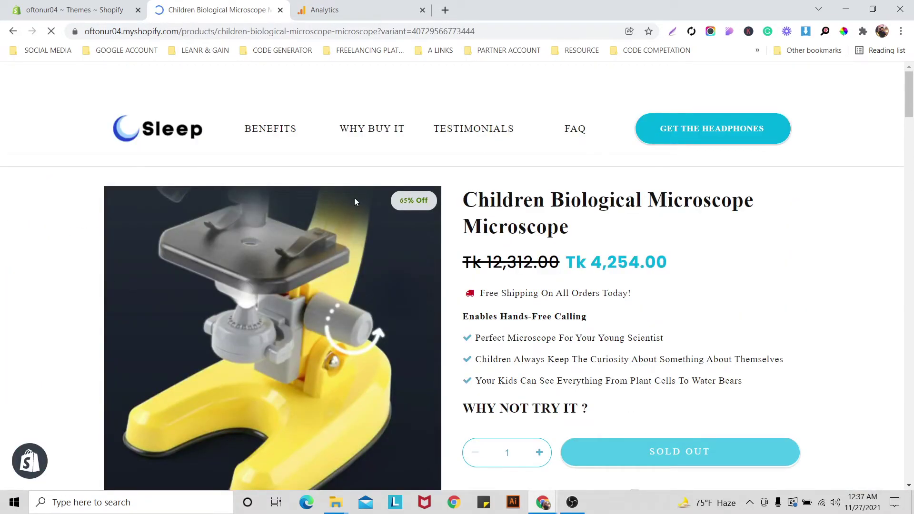
# - Follow the product page's Sleep logo to trysleep.co, look through its home page and close that tab
pyautogui.click(133, 127)
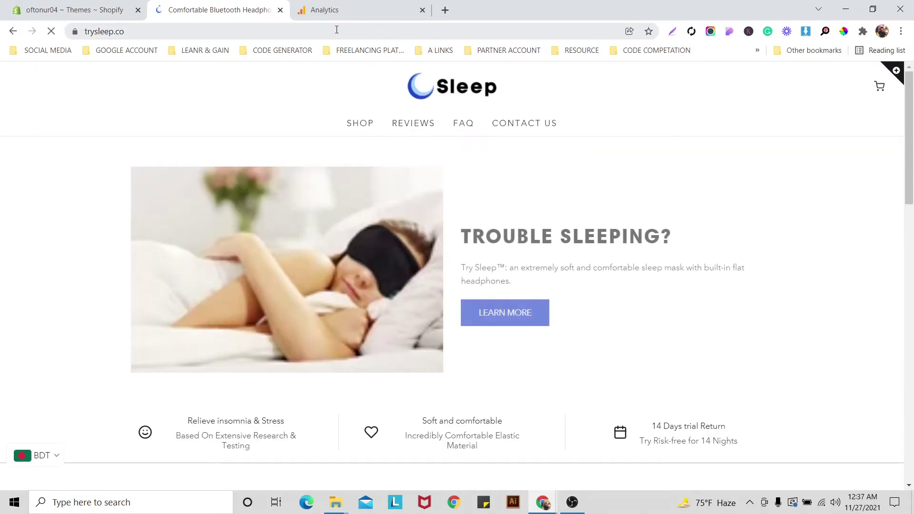
pyautogui.scroll(-3, 274, 135)
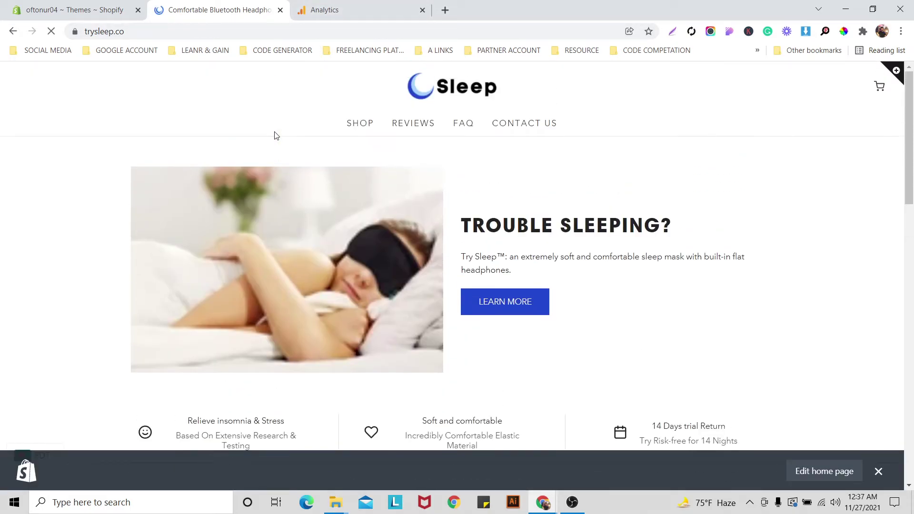
pyautogui.scroll(-4, 274, 136)
pyautogui.click(878, 471)
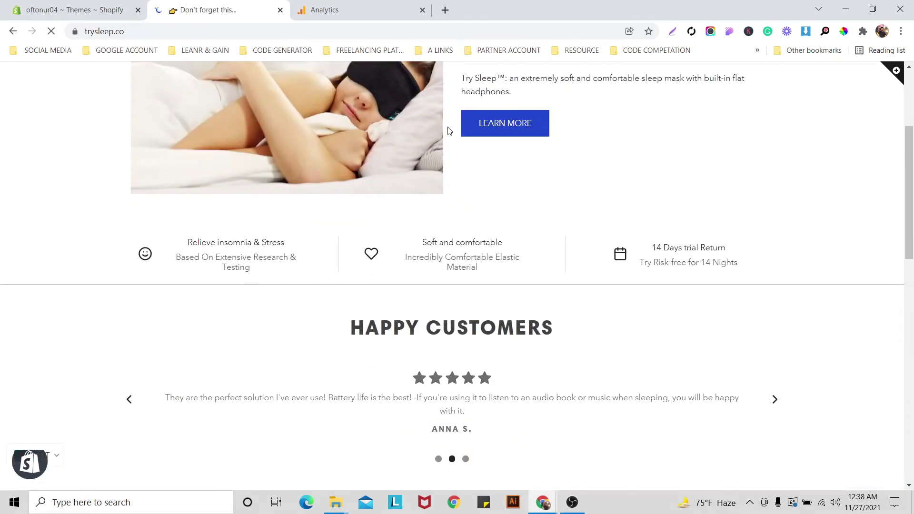
pyautogui.click(281, 10)
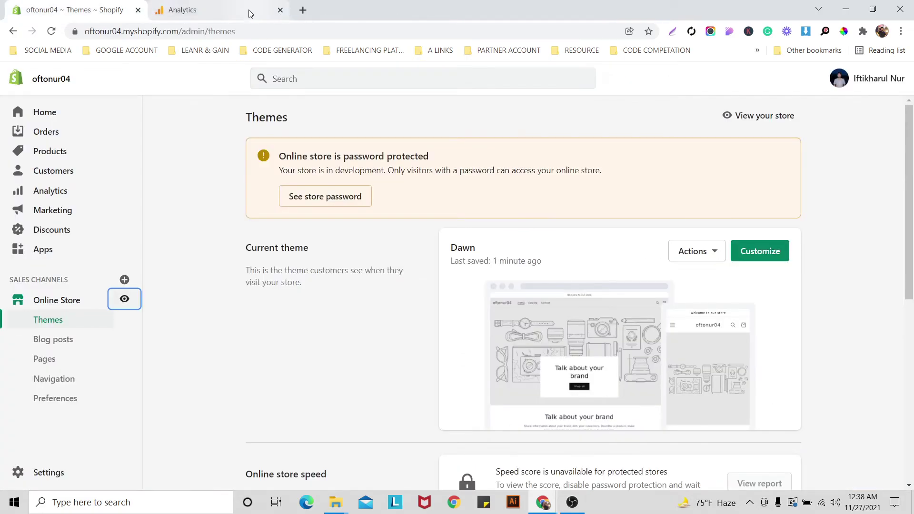
# - Switch to Google Analytics, close the web stream details and open the Reports snapshot
pyautogui.click(246, 13)
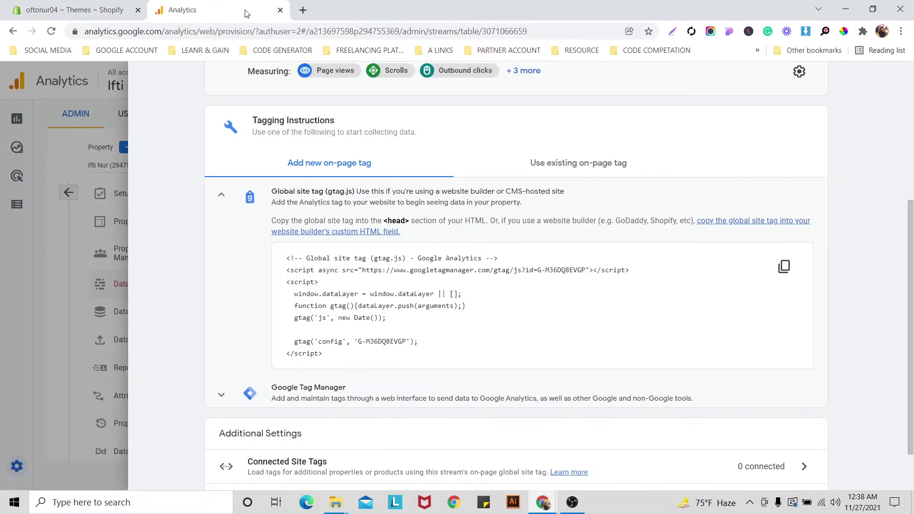
pyautogui.click(30, 112)
pyautogui.moveTo(24, 122)
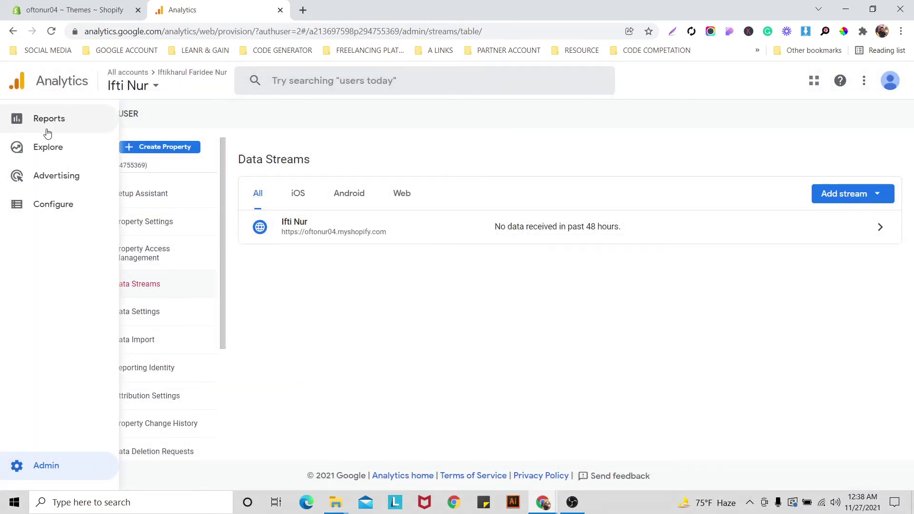
pyautogui.click(47, 132)
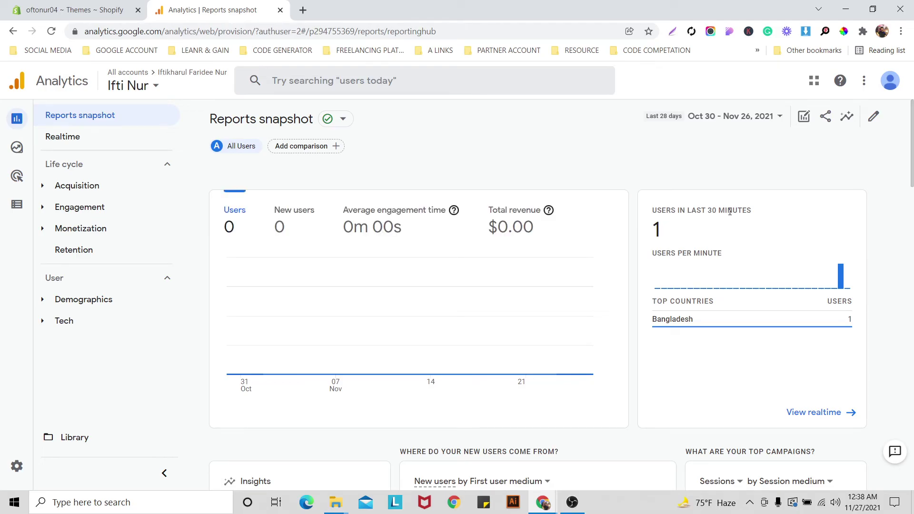
# - Examine the Reports snapshot, including users in the last 30 minutes, top countries, user retention and page views
pyautogui.scroll(-8, 664, 240)
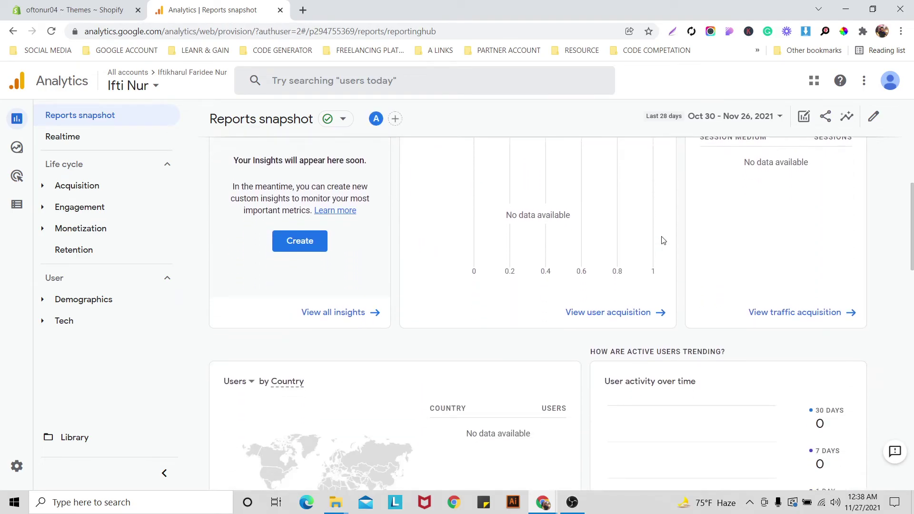
pyautogui.scroll(-4, 663, 241)
pyautogui.scroll(-6, 662, 243)
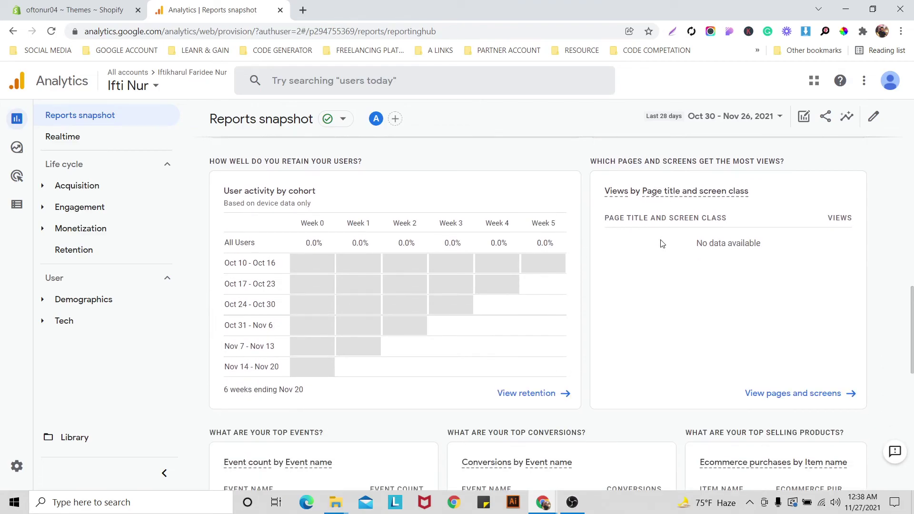
pyautogui.scroll(18, 662, 244)
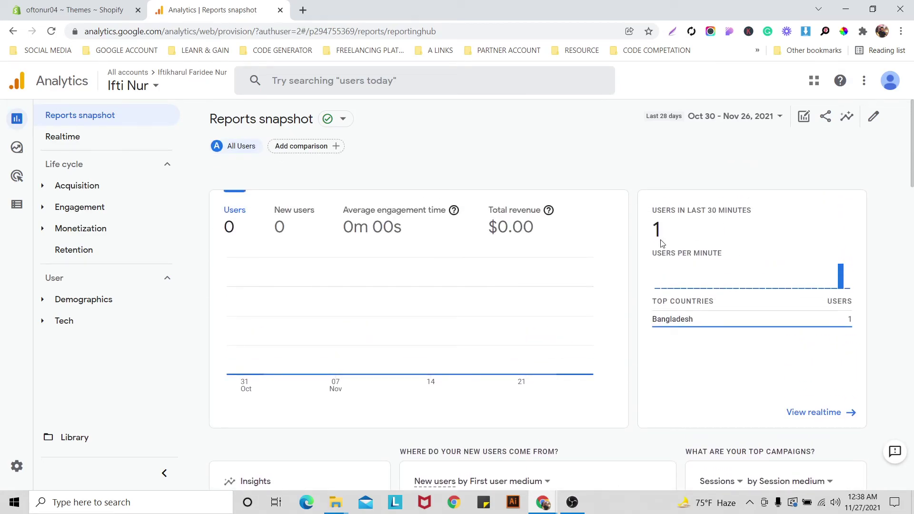
pyautogui.scroll(-5, 365, 215)
pyautogui.scroll(5, 365, 215)
pyautogui.scroll(-5, 365, 215)
pyautogui.scroll(2, 365, 215)
pyautogui.scroll(3, 365, 215)
pyautogui.moveTo(685, 320)
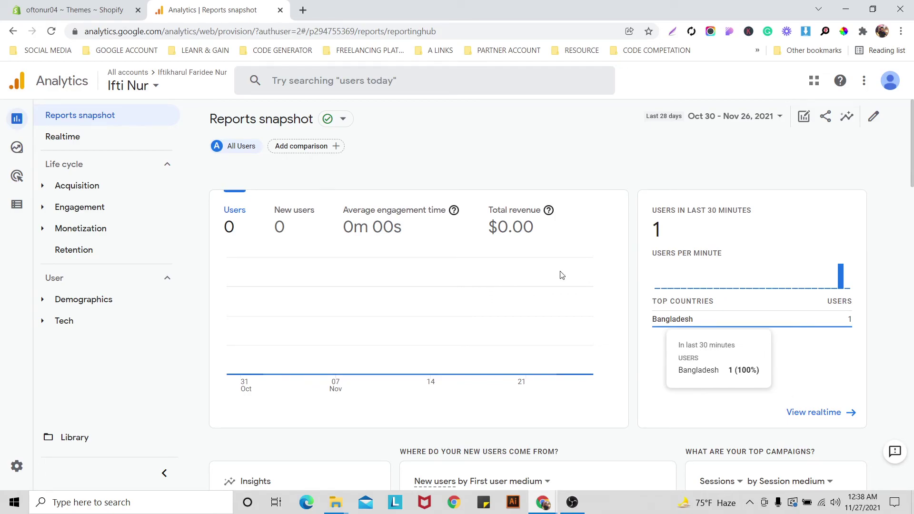
pyautogui.scroll(-2, 404, 247)
pyautogui.scroll(2, 403, 246)
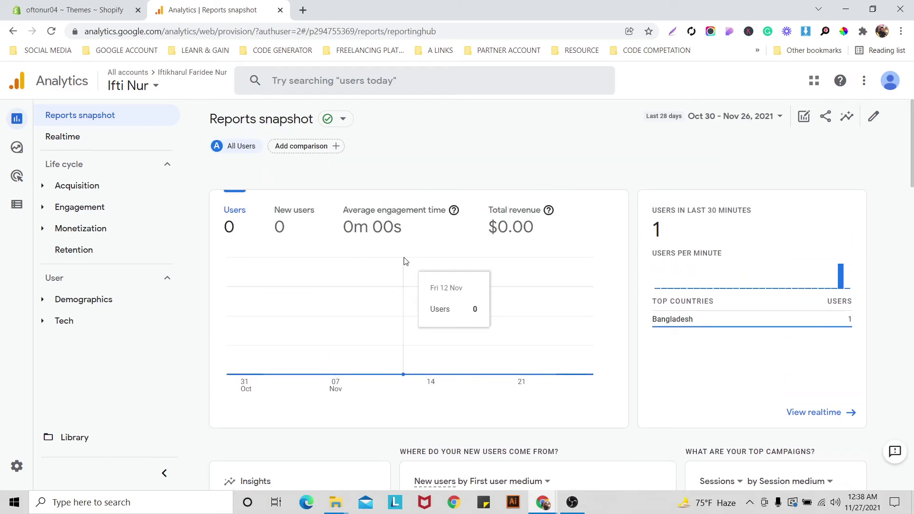
pyautogui.click(94, 15)
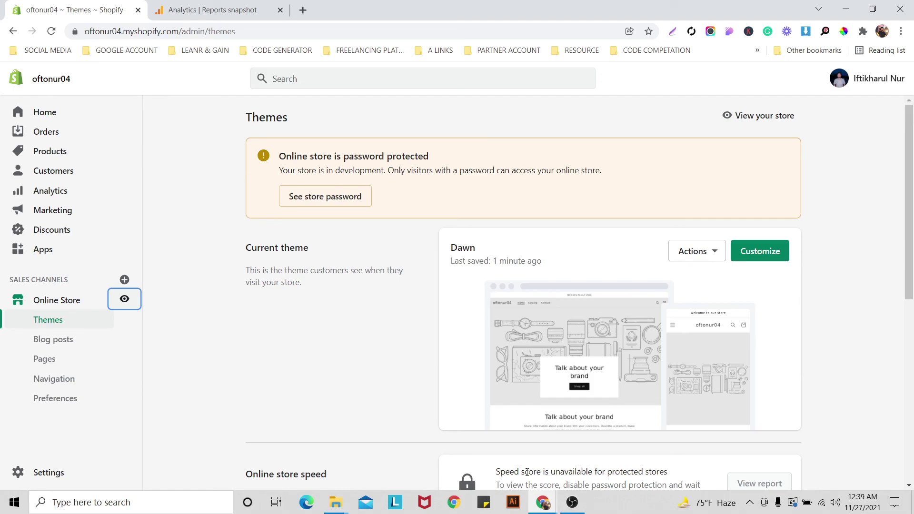
pyautogui.click(572, 502)
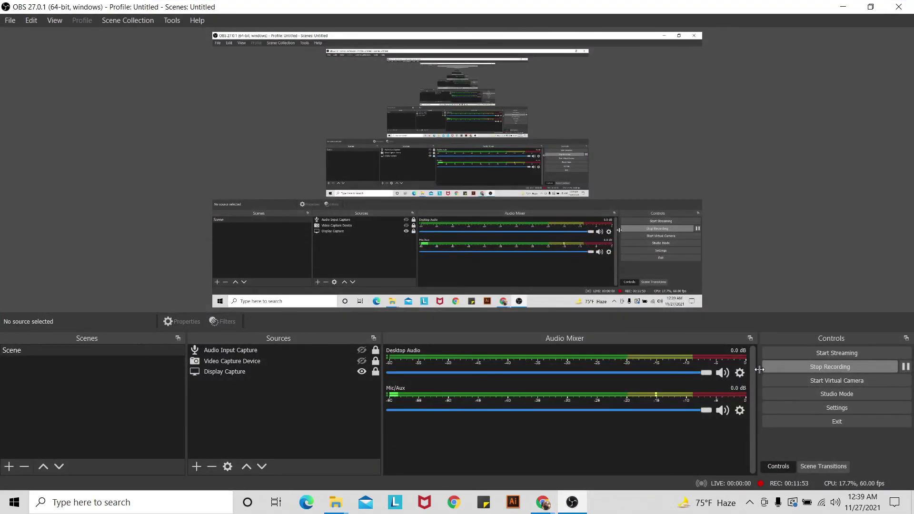